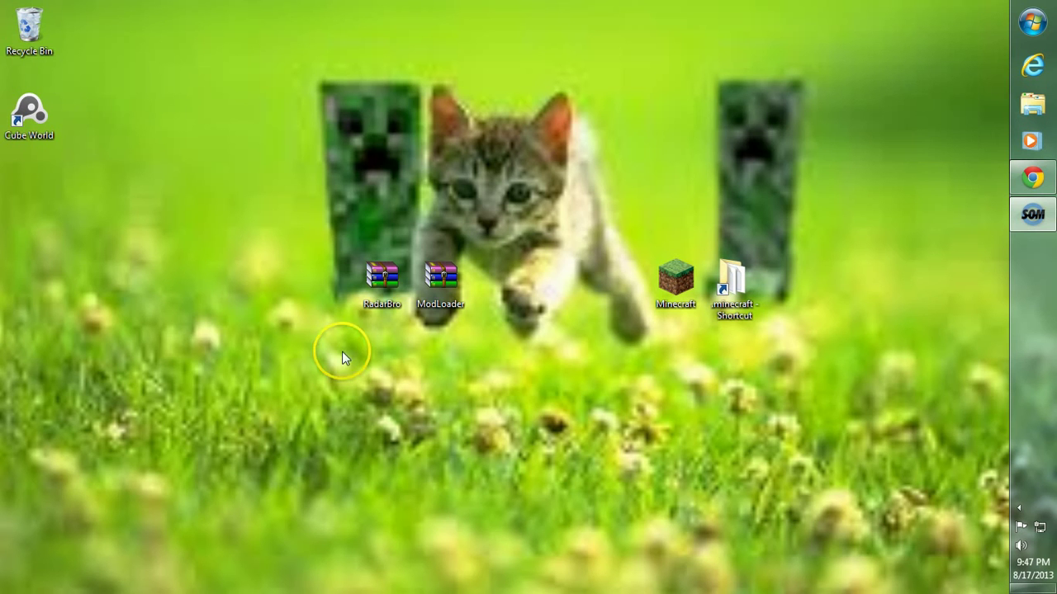
Select the RadarBro and ModLoader archives on the desktop, then restore Chrome's RadarBro topic.
{"action": "left_click", "coordinate": [380, 281]}
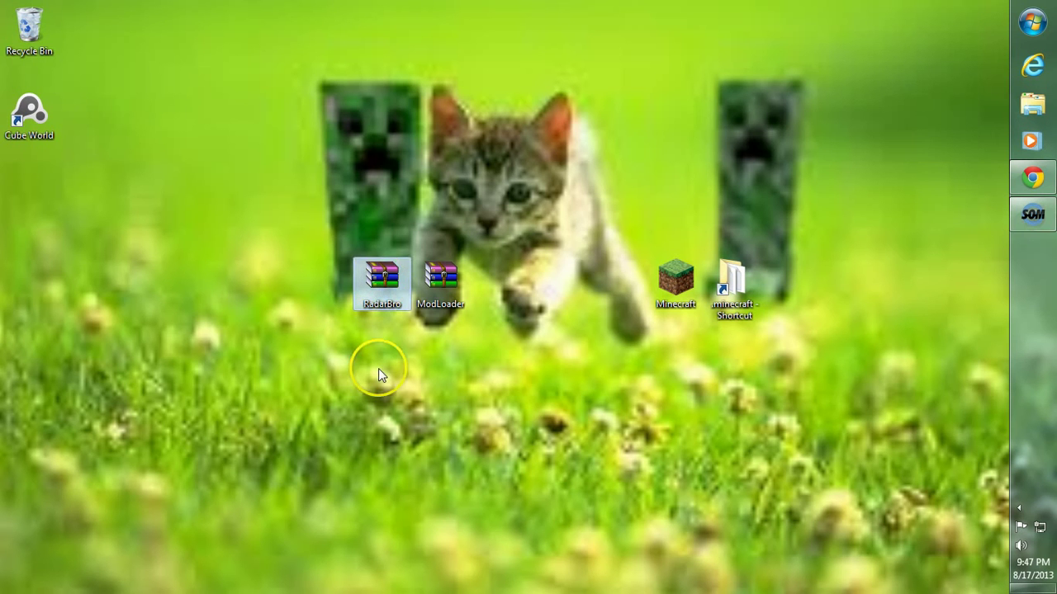
{"action": "left_click", "coordinate": [378, 368]}
{"action": "left_click", "coordinate": [419, 334]}
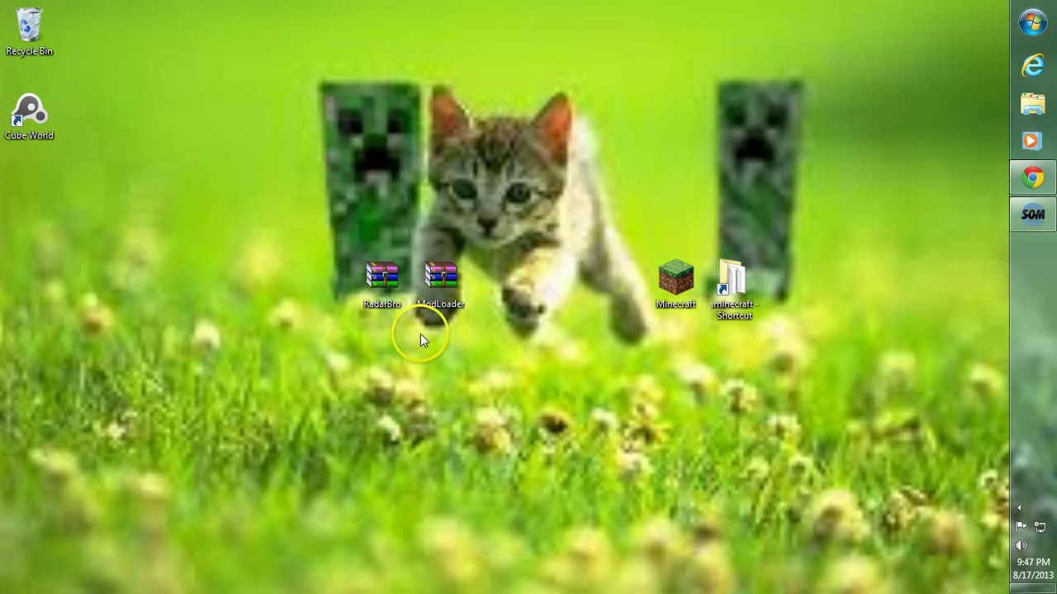
{"action": "left_click", "coordinate": [441, 302]}
{"action": "left_click", "coordinate": [376, 293], "text": "ctrl"}
{"action": "left_click", "coordinate": [537, 269]}
{"action": "left_click", "coordinate": [1047, 173]}
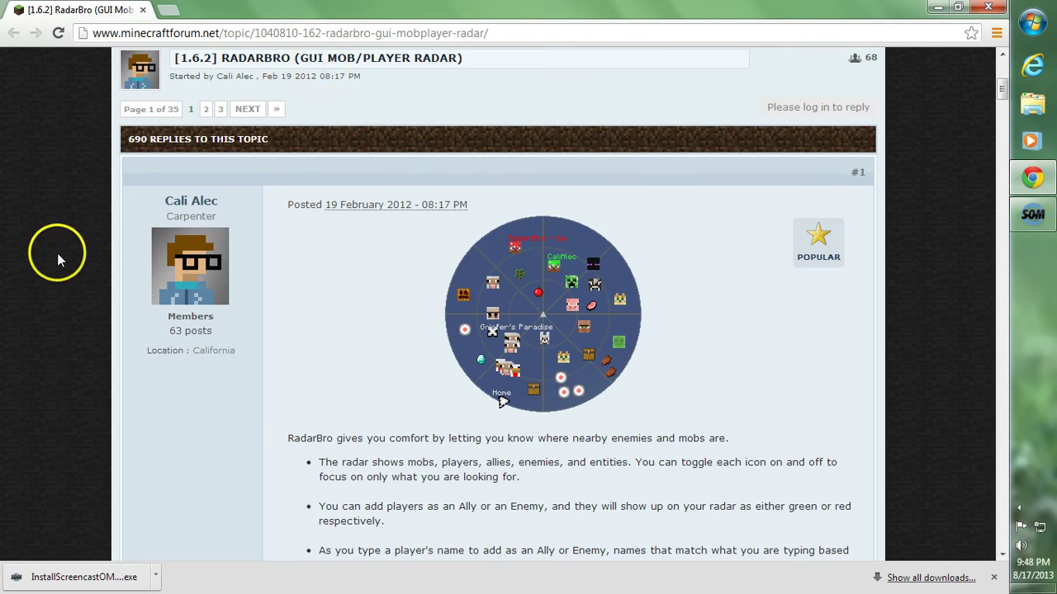
Scroll to the RadarBro download section and open the ModLoader link in a background tab.
{"action": "scroll", "coordinate": [70, 248], "scroll_direction": "down", "scroll_amount": 10}
{"action": "scroll", "coordinate": [100, 235], "scroll_direction": "down", "scroll_amount": 13}
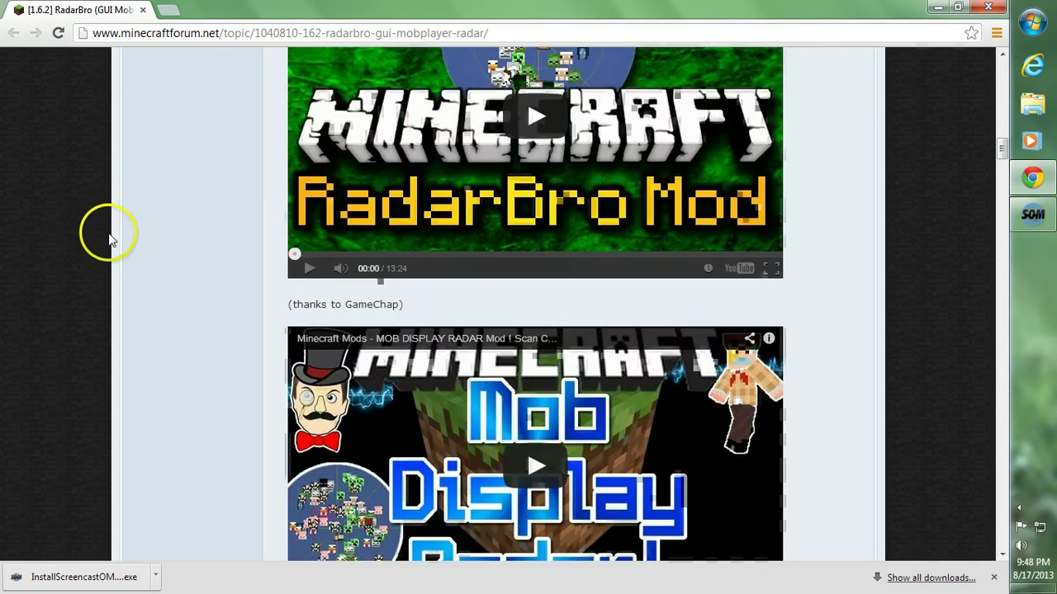
{"action": "scroll", "coordinate": [136, 235], "scroll_direction": "down", "scroll_amount": 1}
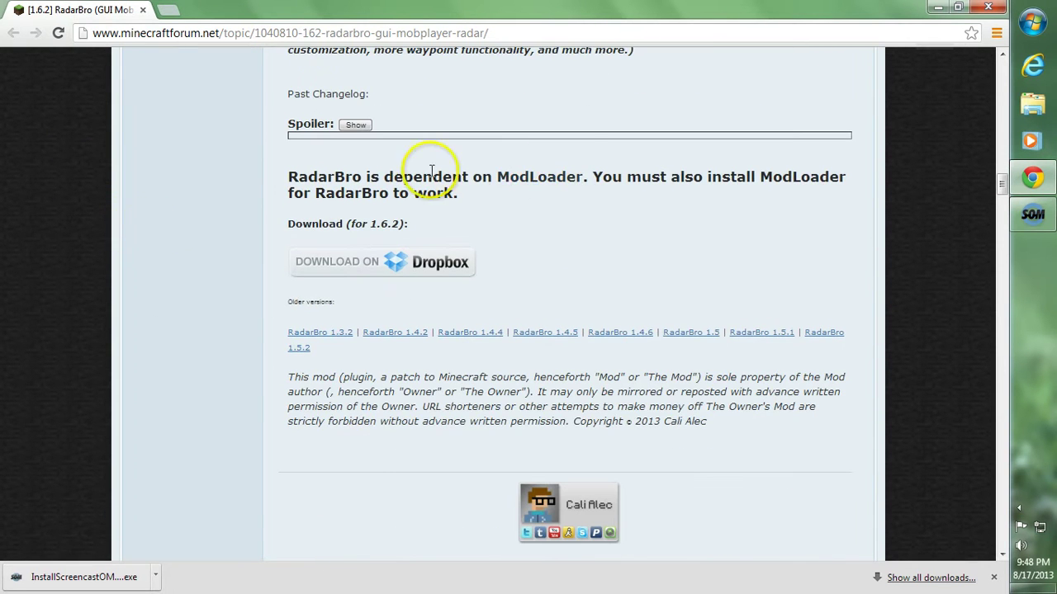
{"action": "left_click_drag", "start_coordinate": [498, 179], "coordinate": [581, 179]}
{"action": "middle_click", "coordinate": [553, 179]}
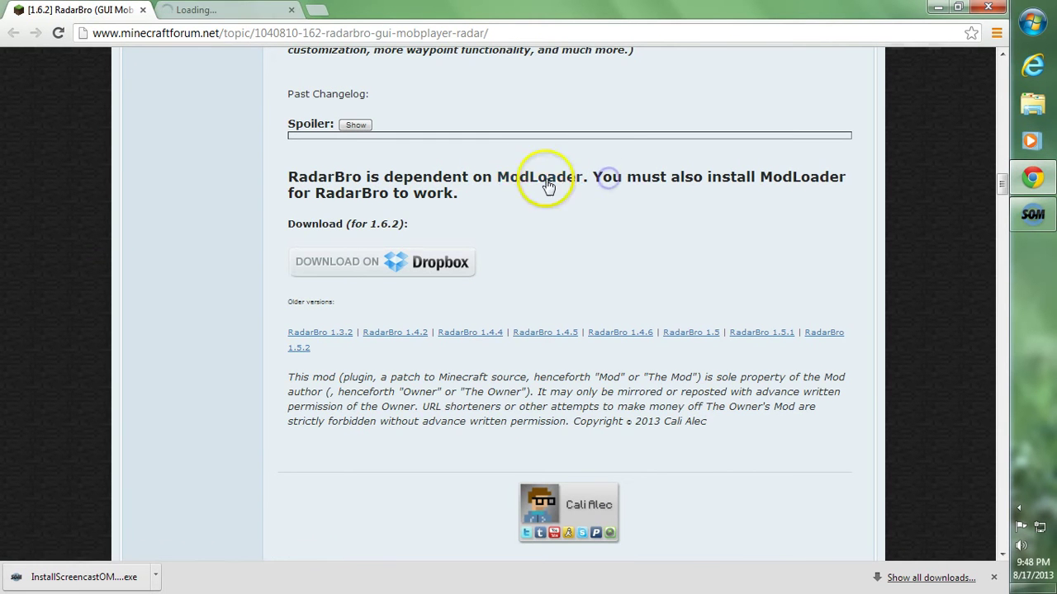
On Risugami's Mods topic, open ModLoader 1.6.2's Adfly download in a new tab.
{"action": "left_click", "coordinate": [213, 10]}
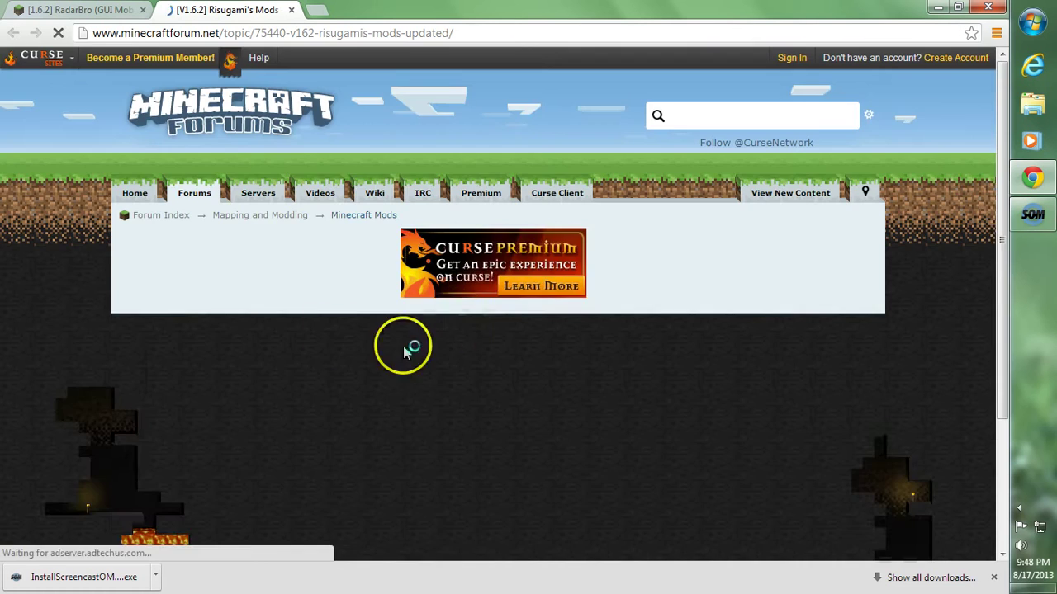
{"action": "scroll", "coordinate": [82, 352], "scroll_direction": "down", "scroll_amount": 5}
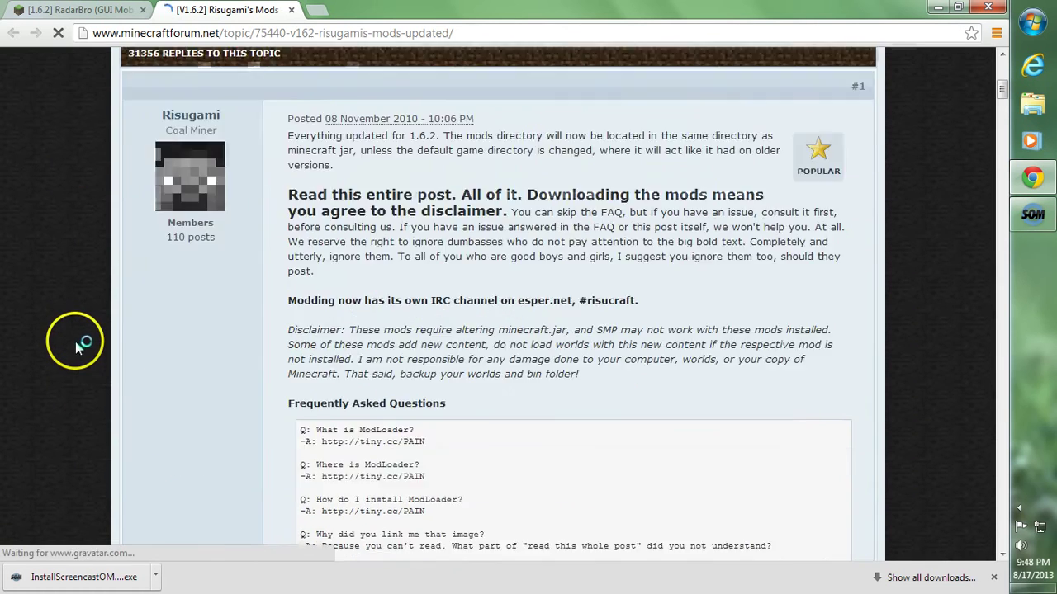
{"action": "scroll", "coordinate": [78, 345], "scroll_direction": "down", "scroll_amount": 20}
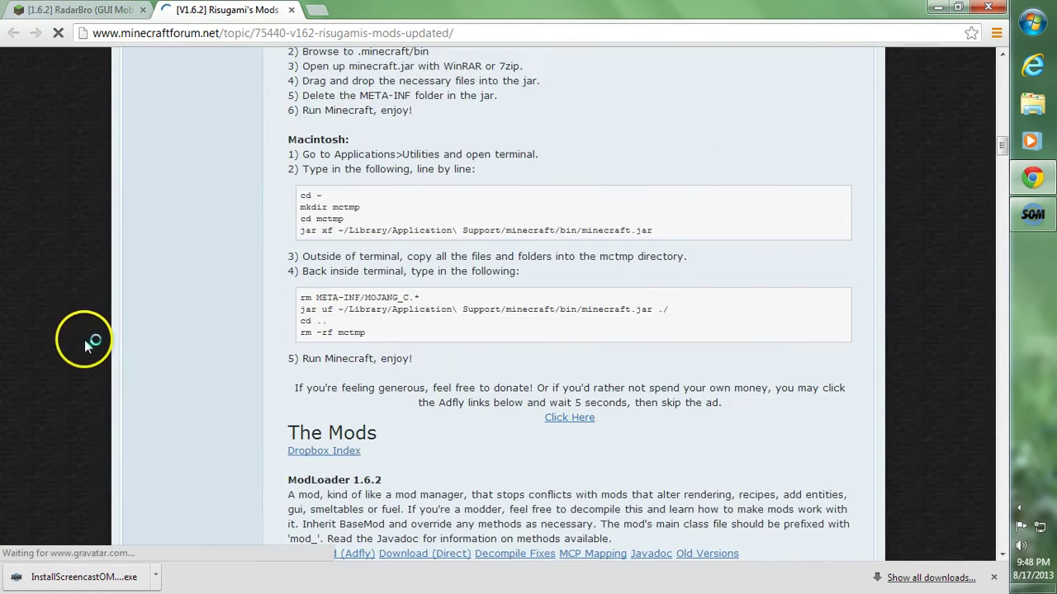
{"action": "scroll", "coordinate": [88, 339], "scroll_direction": "down", "scroll_amount": 4}
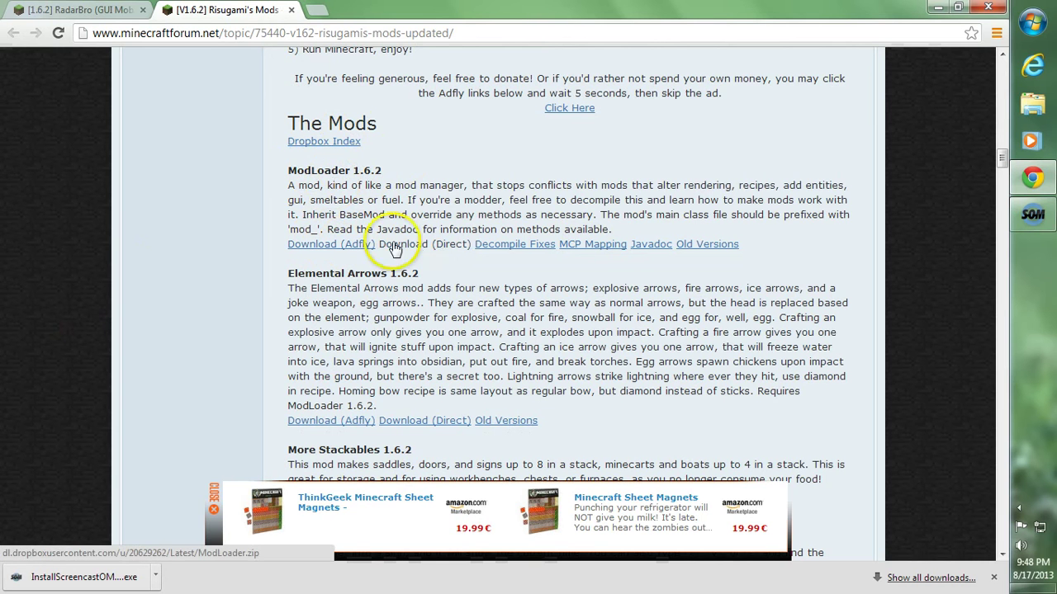
{"action": "middle_click", "coordinate": [354, 243]}
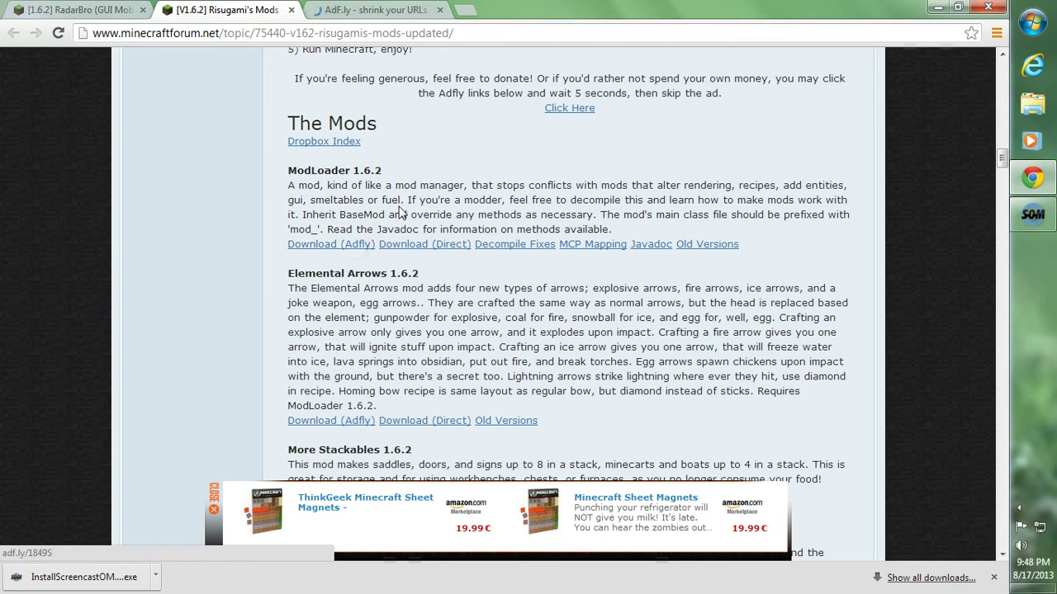
Skip the AdF.ly ad to download ModLoader.zip, then close the ad and Risugami tabs.
{"action": "left_click", "coordinate": [376, 10]}
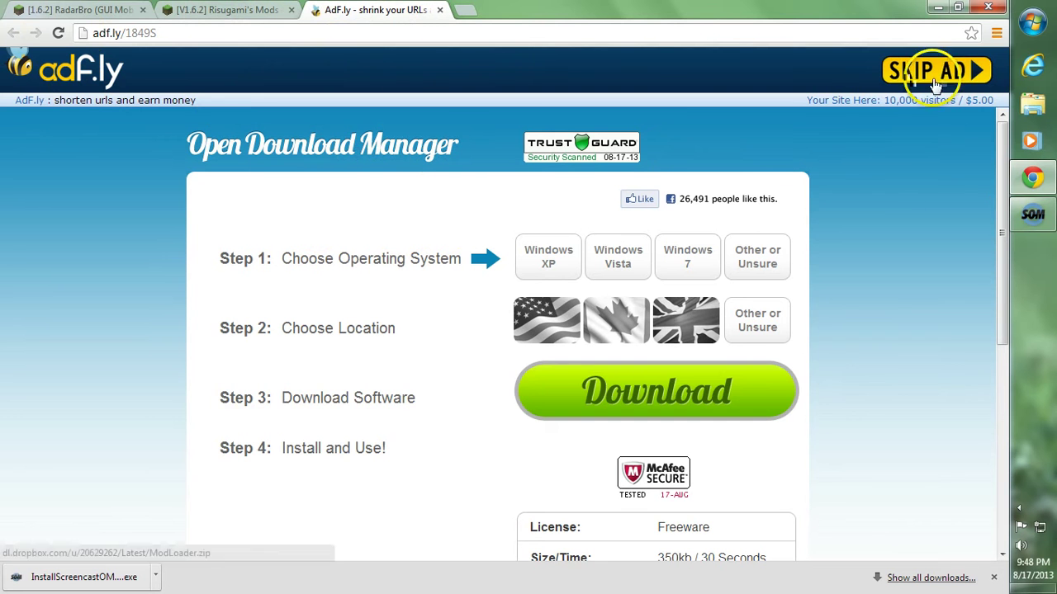
{"action": "left_click", "coordinate": [913, 72]}
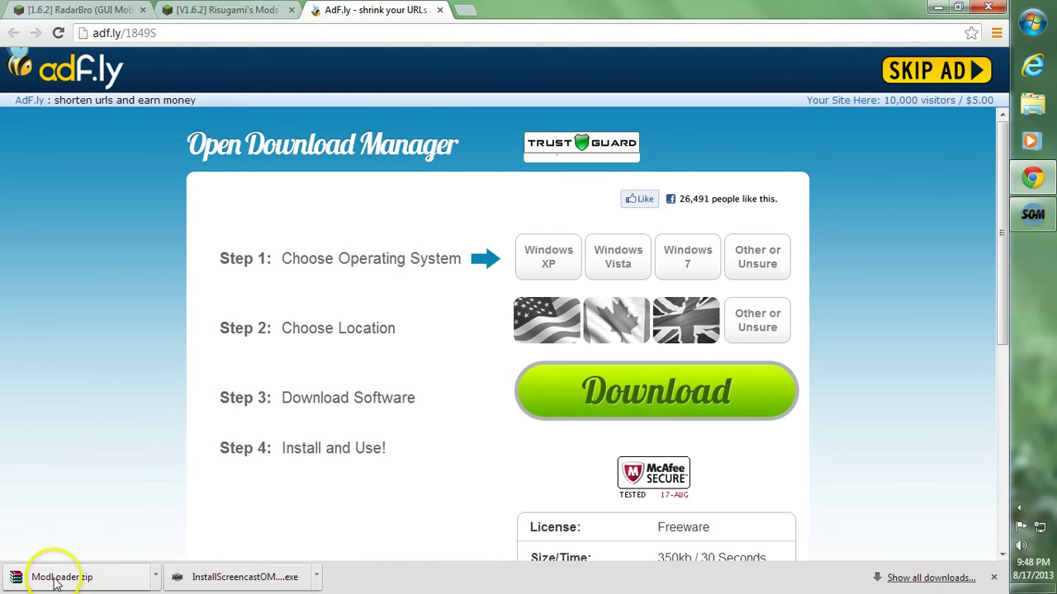
{"action": "left_click", "coordinate": [441, 11]}
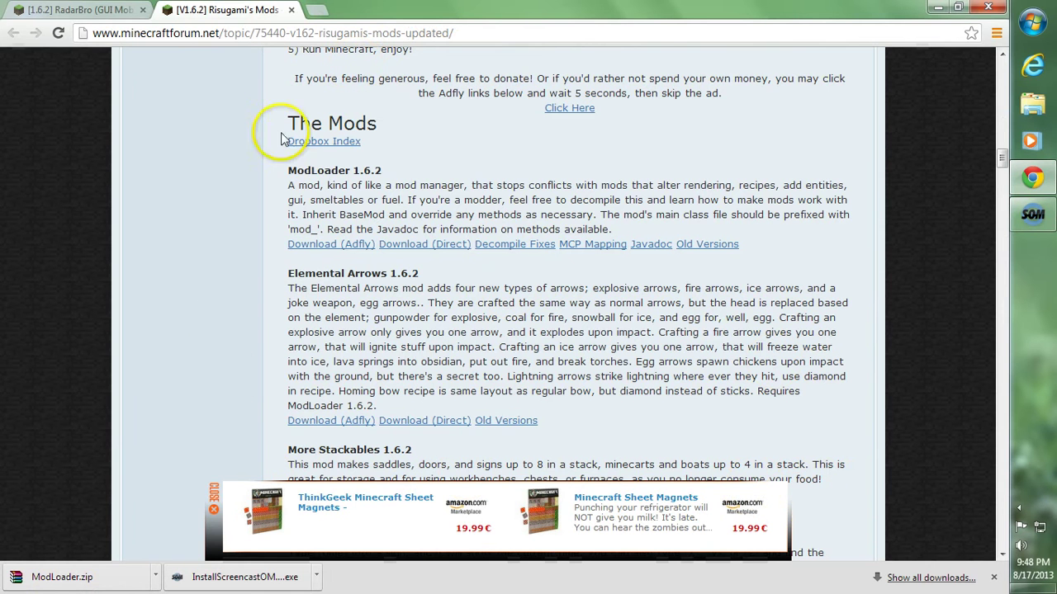
{"action": "left_click", "coordinate": [293, 11]}
{"action": "scroll", "coordinate": [235, 194], "scroll_direction": "down", "scroll_amount": 1}
{"action": "scroll", "coordinate": [230, 200], "scroll_direction": "up", "scroll_amount": 1}
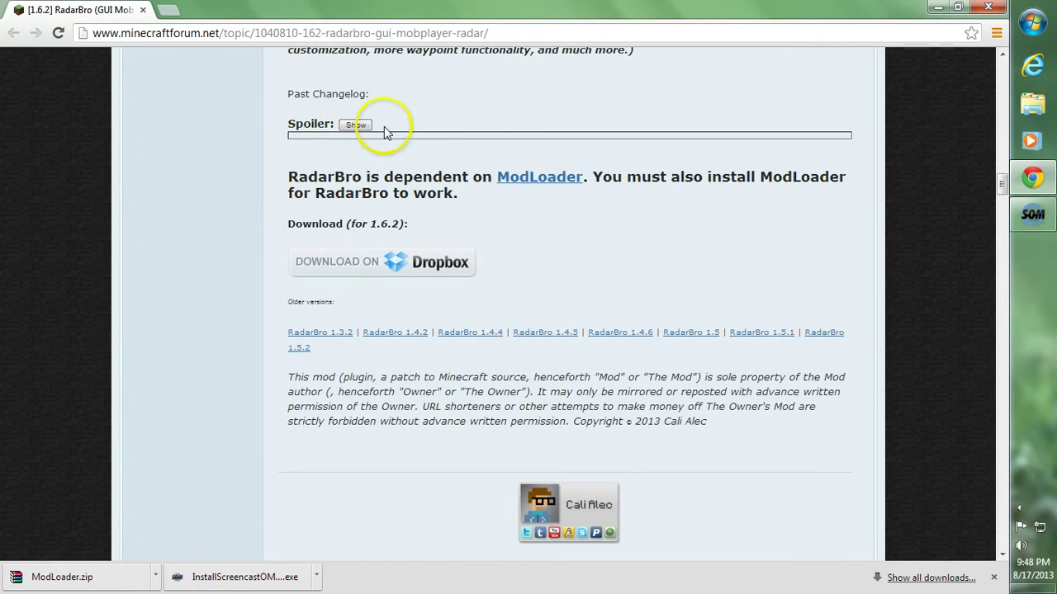
Download RadarBro.zip through its AdF.ly page, then close that tab.
{"action": "middle_click", "coordinate": [397, 266]}
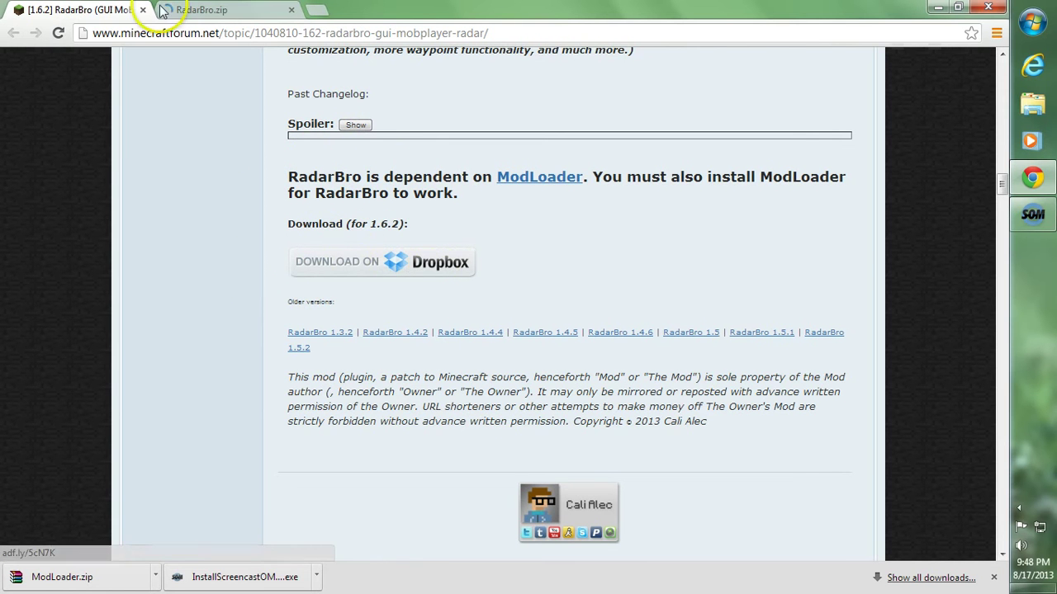
{"action": "left_click", "coordinate": [193, 9]}
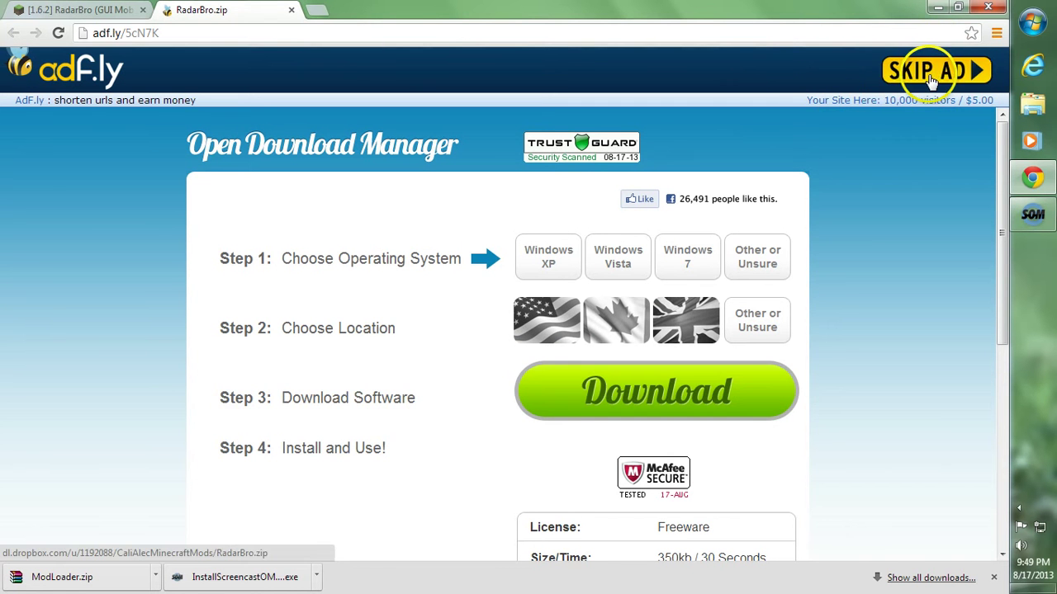
{"action": "left_click", "coordinate": [931, 73]}
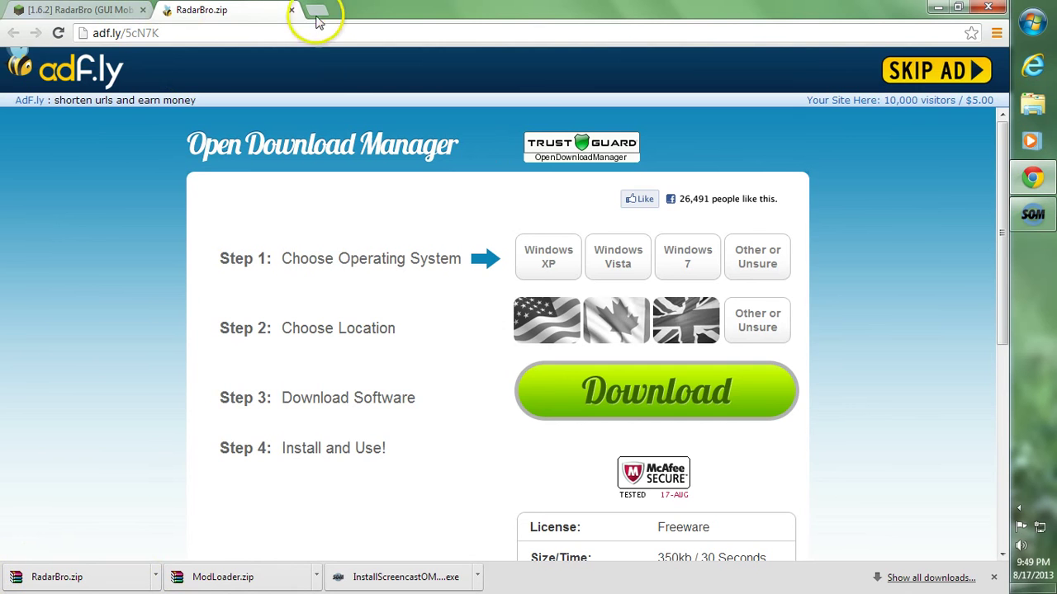
{"action": "left_click", "coordinate": [290, 9]}
Minimize Chrome and check both downloaded archives on the desktop.
{"action": "left_click", "coordinate": [937, 8]}
{"action": "left_click_drag", "start_coordinate": [512, 280], "coordinate": [280, 289]}
{"action": "left_click", "coordinate": [314, 275]}
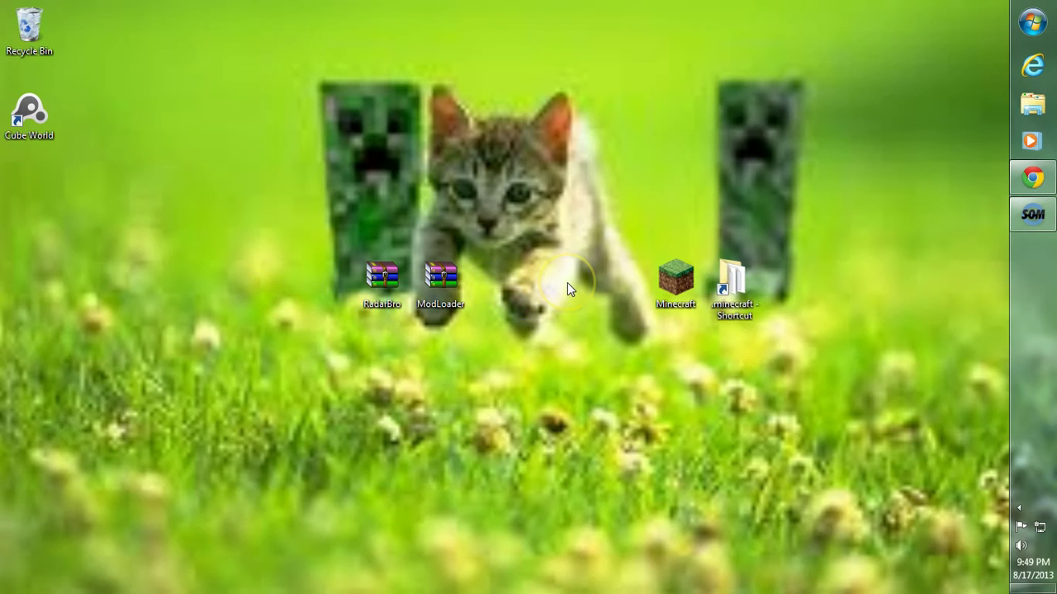
Search %appdata from the Start menu to open the Roaming folder.
{"action": "left_click_drag", "start_coordinate": [567, 282], "coordinate": [327, 283]}
{"action": "left_click", "coordinate": [332, 279]}
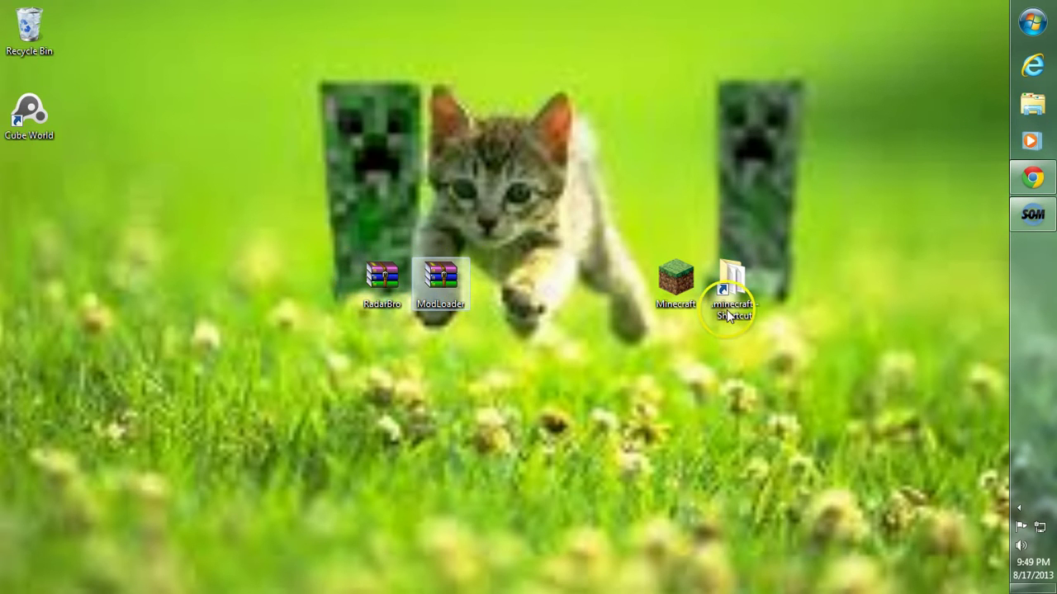
{"action": "left_click", "coordinate": [1032, 22]}
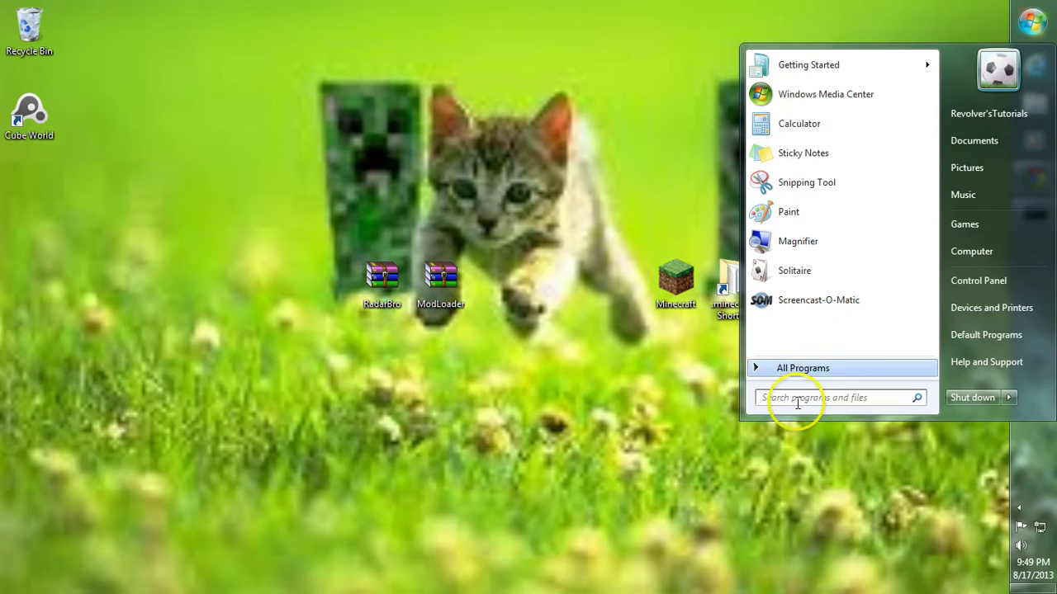
{"action": "type", "text": "%appdata%"}
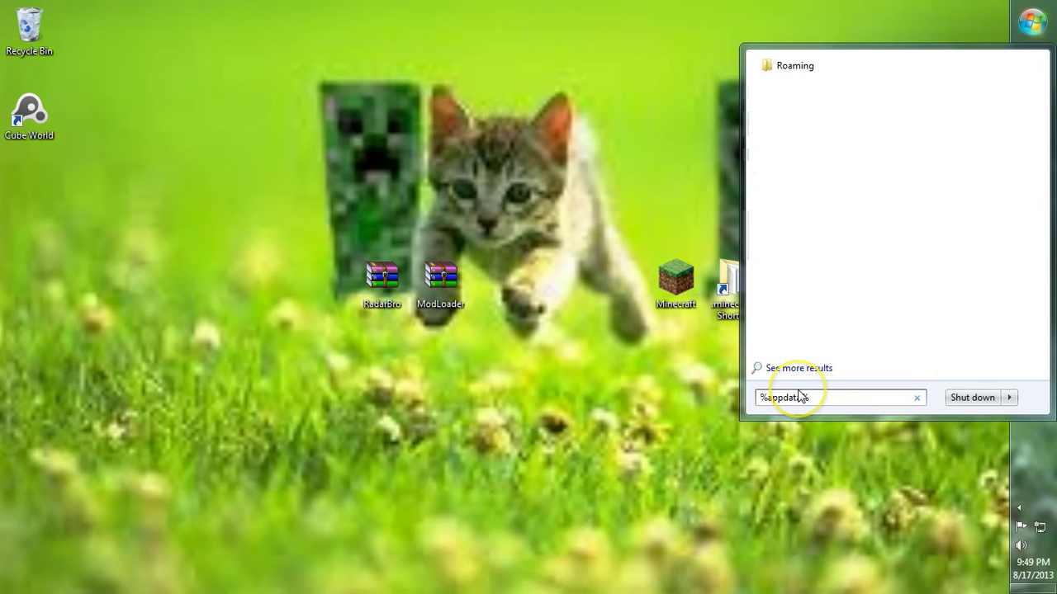
{"action": "key", "text": "Return"}
Move the Explorer window right and open .minecraft, then its versions folder.
{"action": "left_click_drag", "start_coordinate": [570, 88], "coordinate": [1013, 81]}
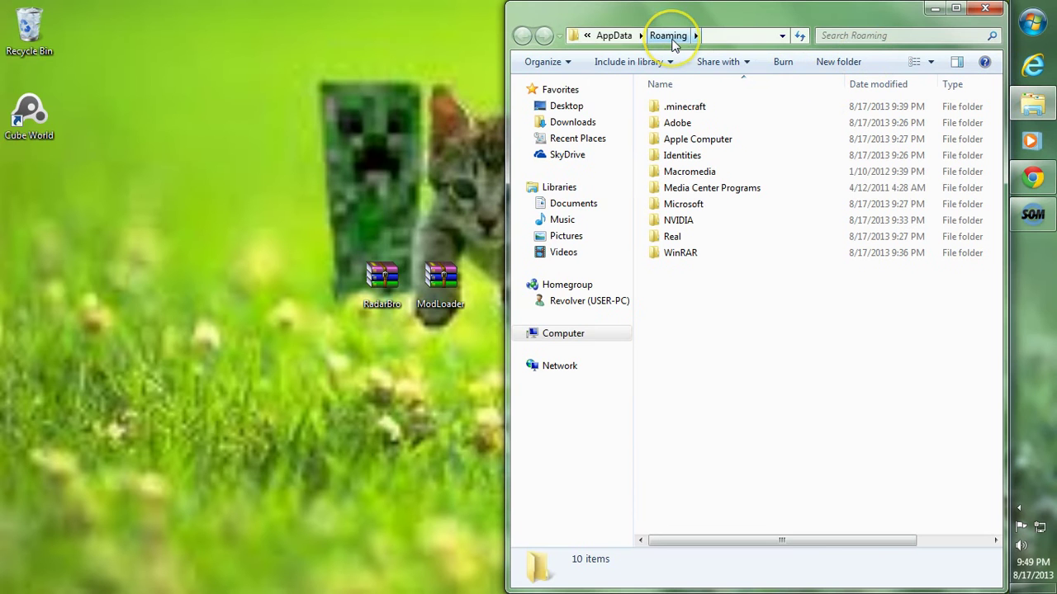
{"action": "left_click", "coordinate": [699, 105]}
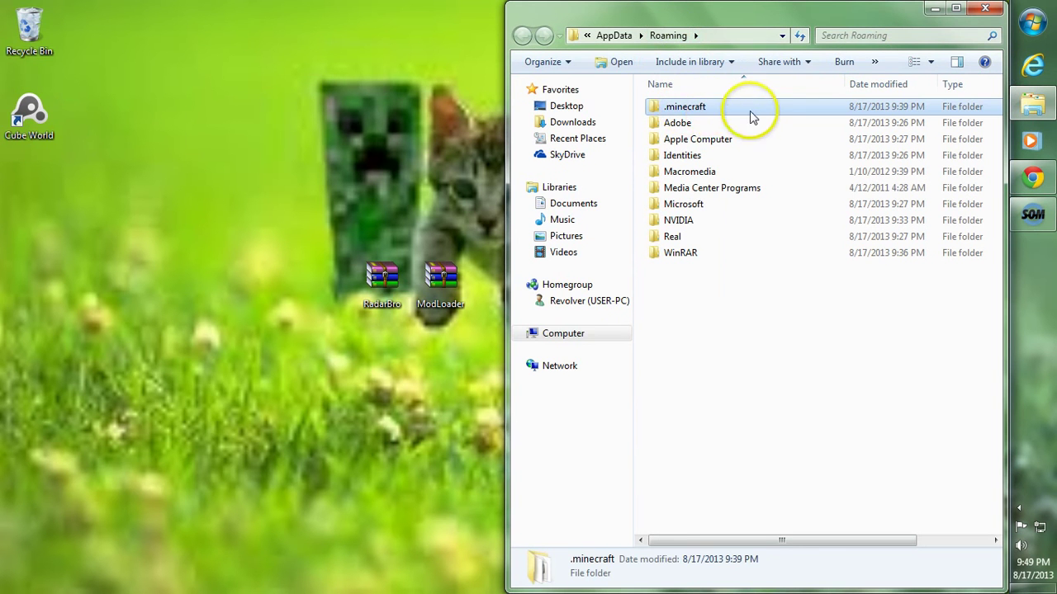
{"action": "double_click", "coordinate": [696, 108]}
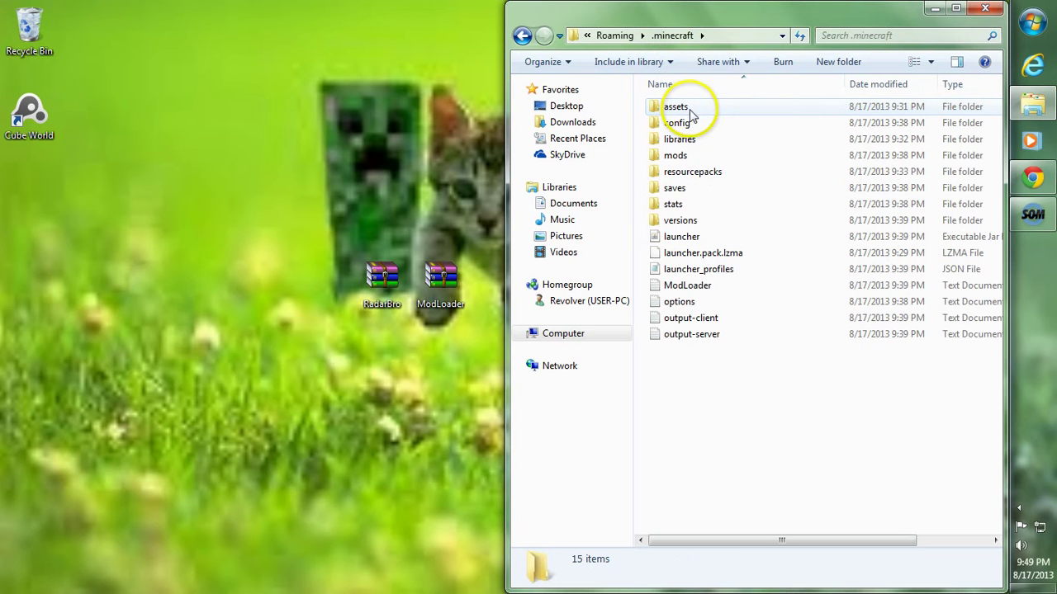
{"action": "left_click", "coordinate": [682, 221]}
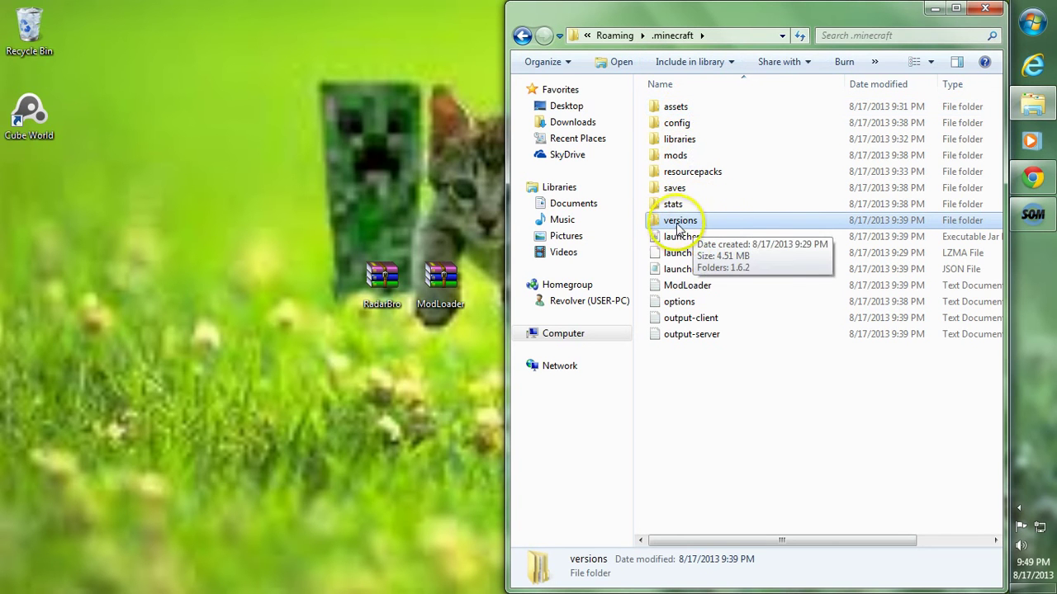
{"action": "double_click", "coordinate": [708, 225]}
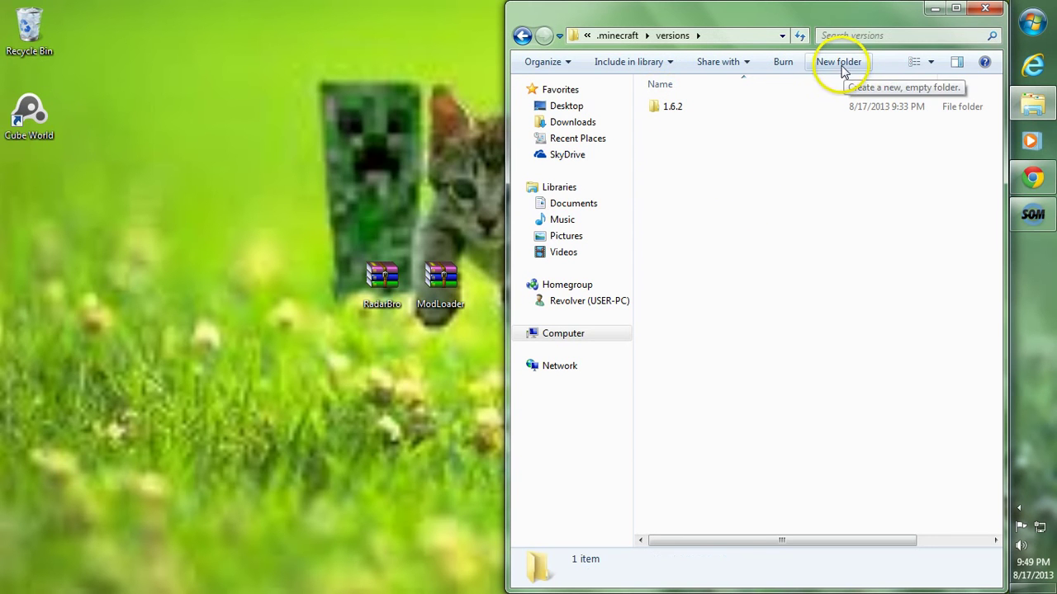
{"action": "right_click", "coordinate": [682, 148]}
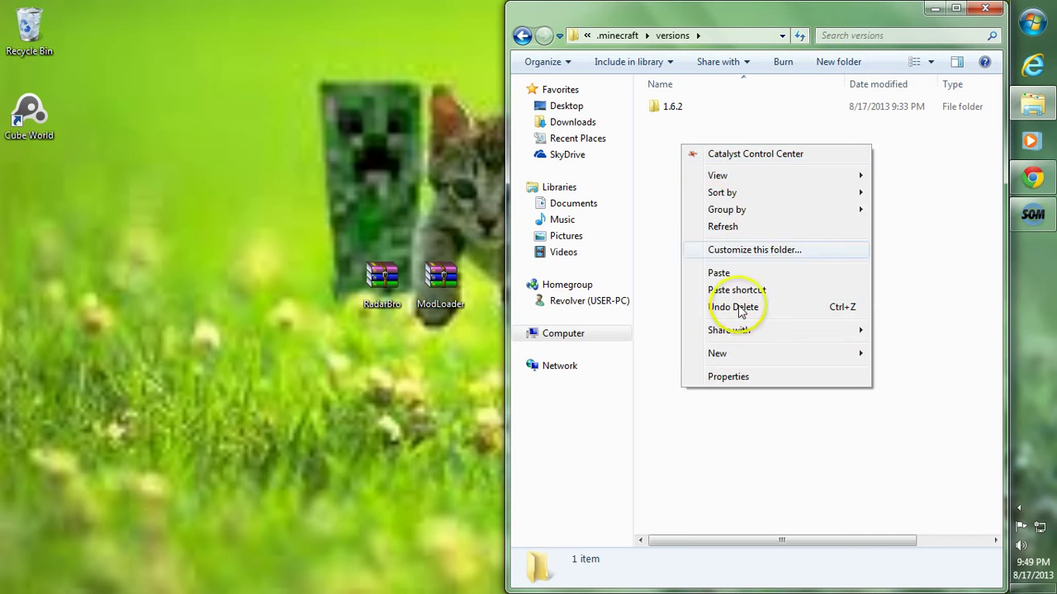
{"action": "mouse_move", "coordinate": [738, 355]}
{"action": "left_click", "coordinate": [475, 350]}
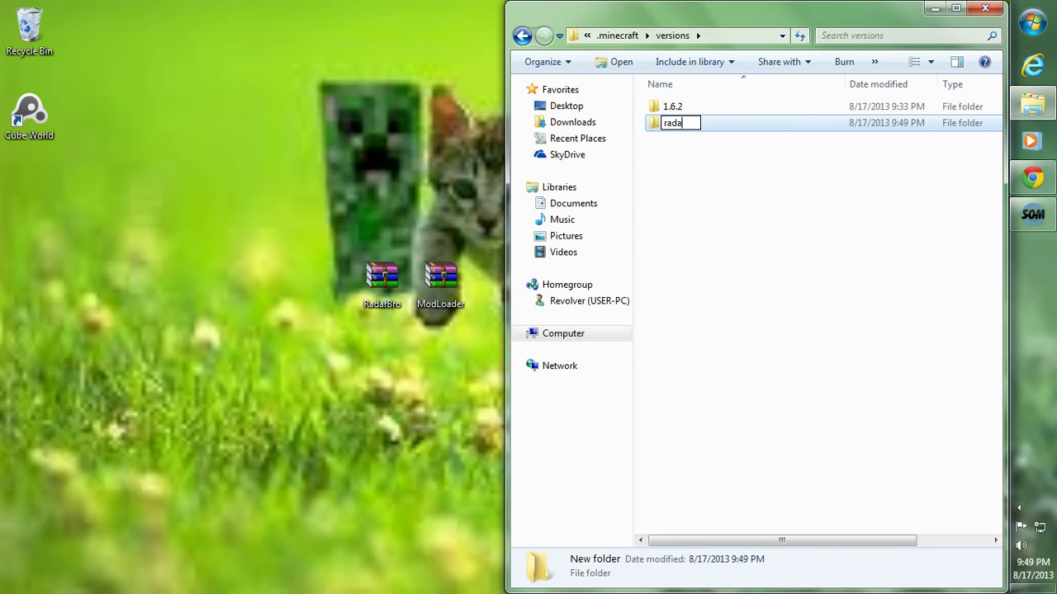
{"action": "type", "text": "radar"}
{"action": "left_click", "coordinate": [696, 171]}
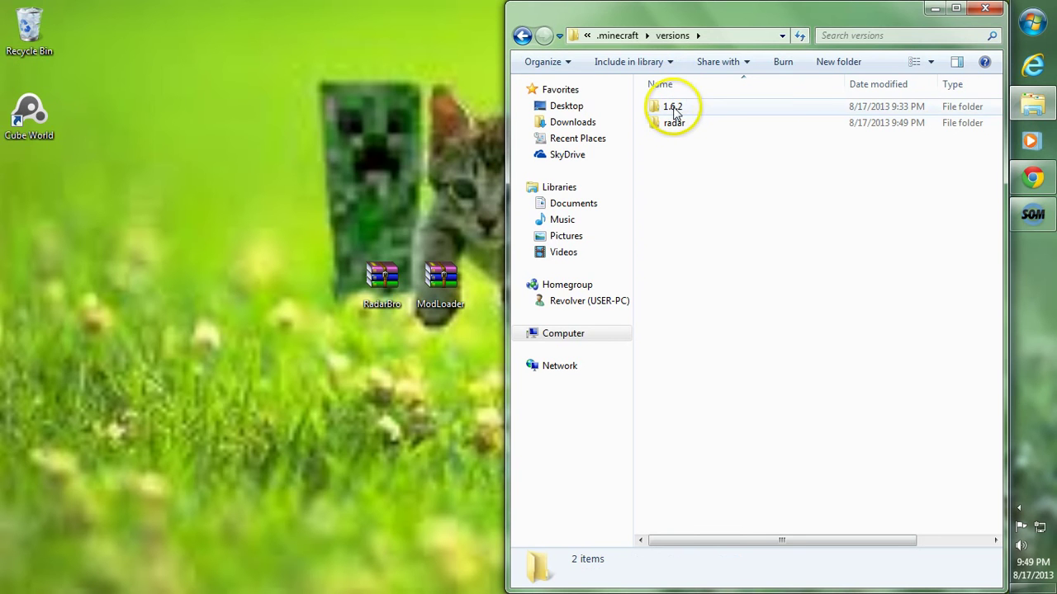
{"action": "left_click", "coordinate": [675, 113]}
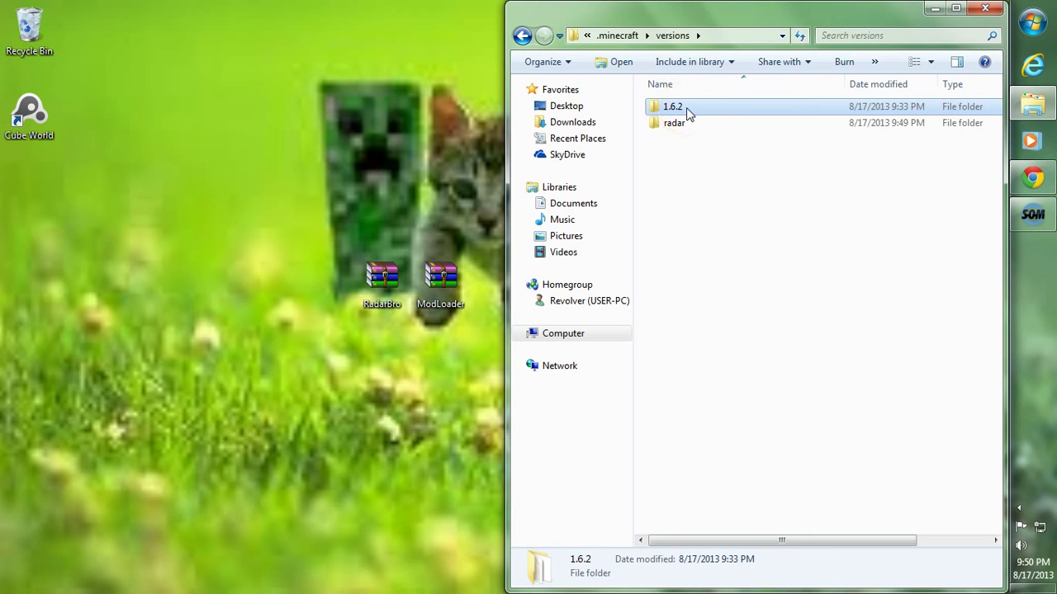
Copy both files from the 1.6.2 version folder.
{"action": "double_click", "coordinate": [676, 109]}
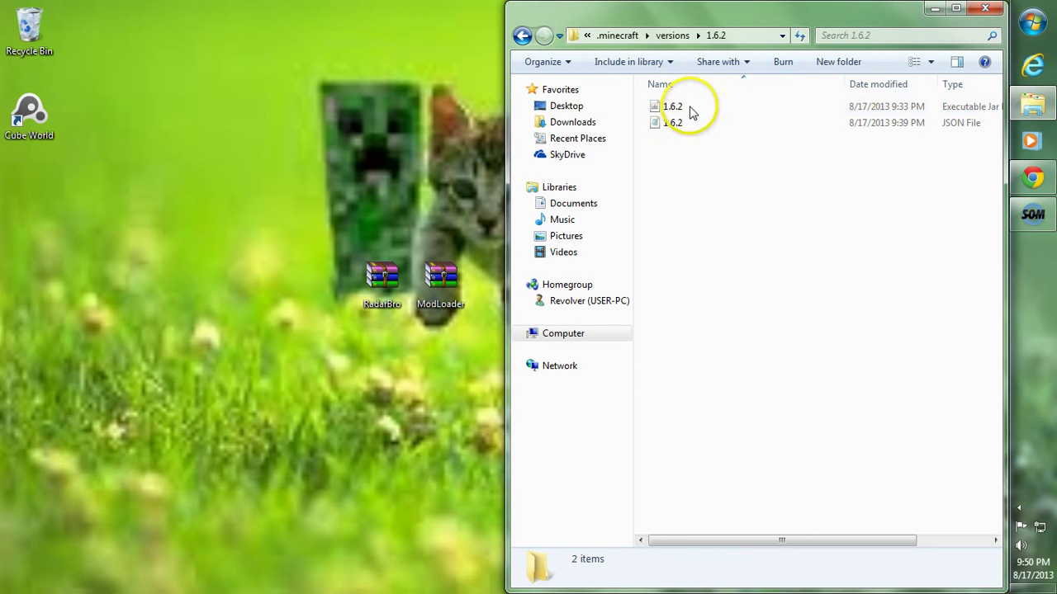
{"action": "left_click_drag", "start_coordinate": [677, 141], "coordinate": [692, 103]}
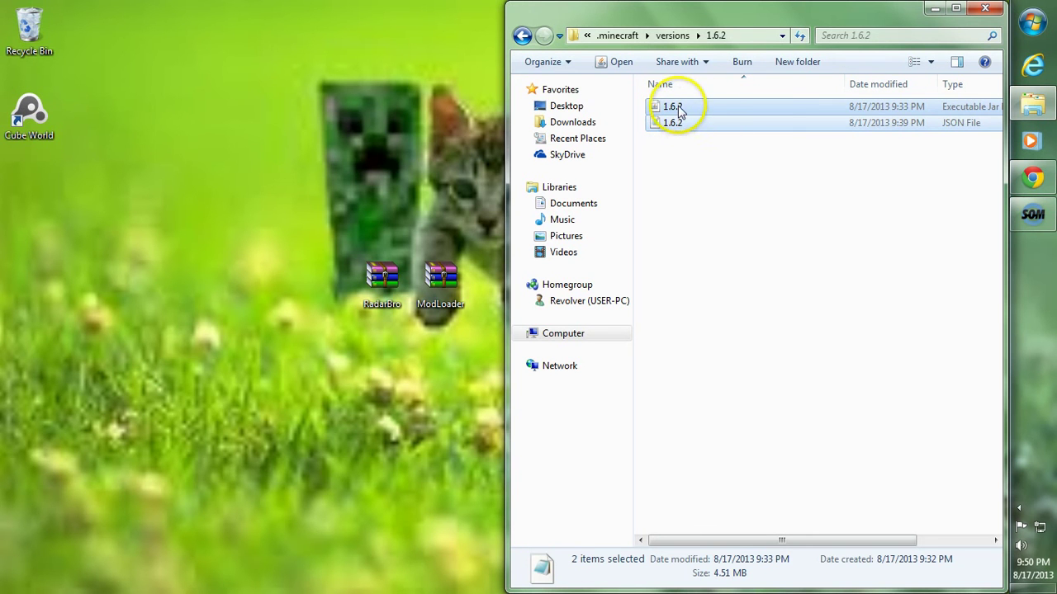
{"action": "right_click", "coordinate": [679, 123]}
{"action": "left_click", "coordinate": [730, 304]}
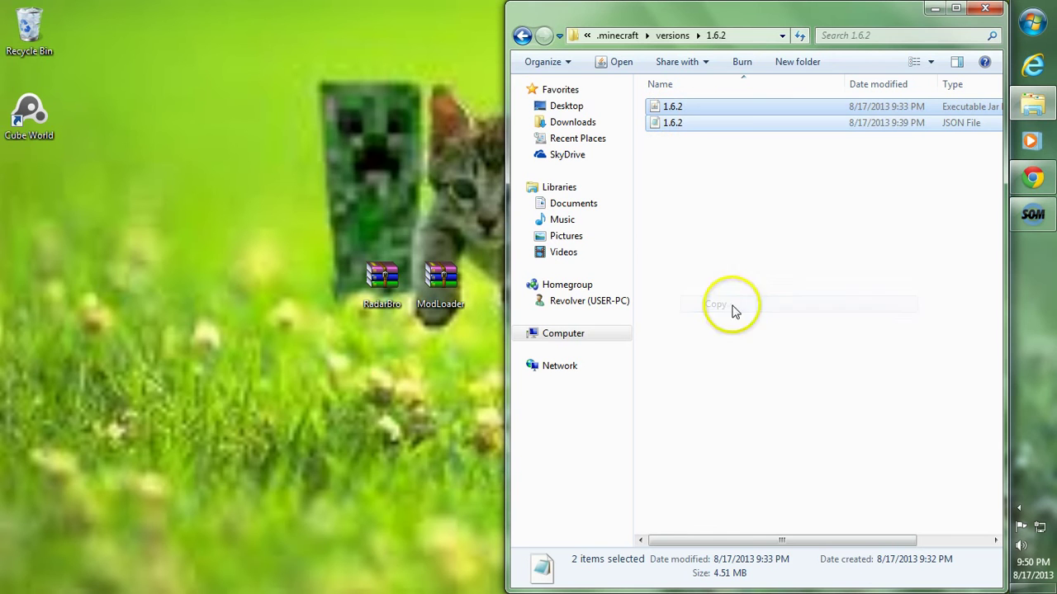
Paste the 1.6.2 jar and JSON into the radar folder and select them.
{"action": "left_click", "coordinate": [521, 36]}
{"action": "left_click", "coordinate": [691, 204]}
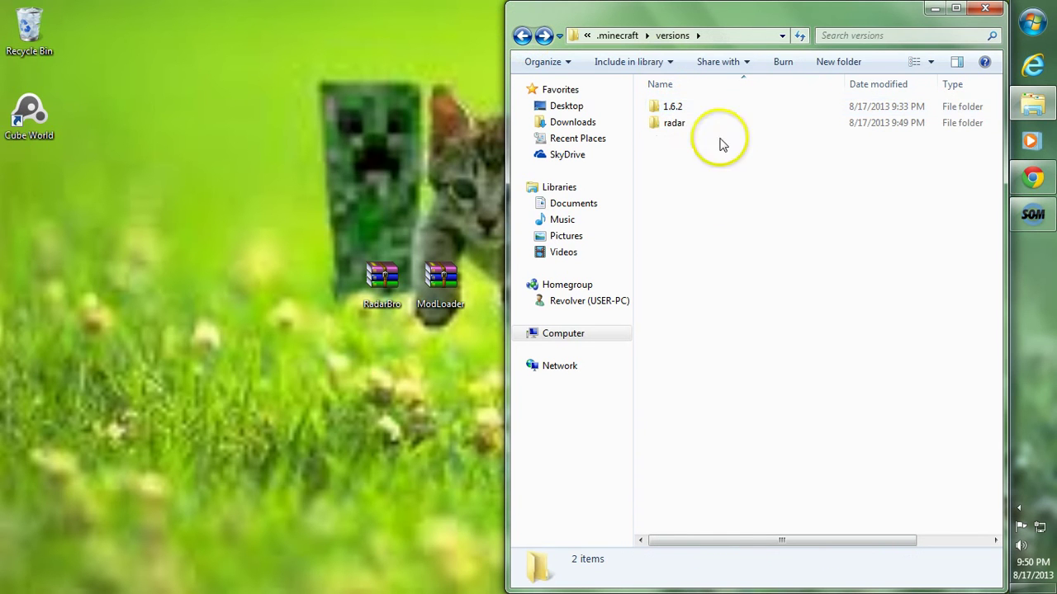
{"action": "left_click", "coordinate": [674, 126]}
{"action": "double_click", "coordinate": [674, 129]}
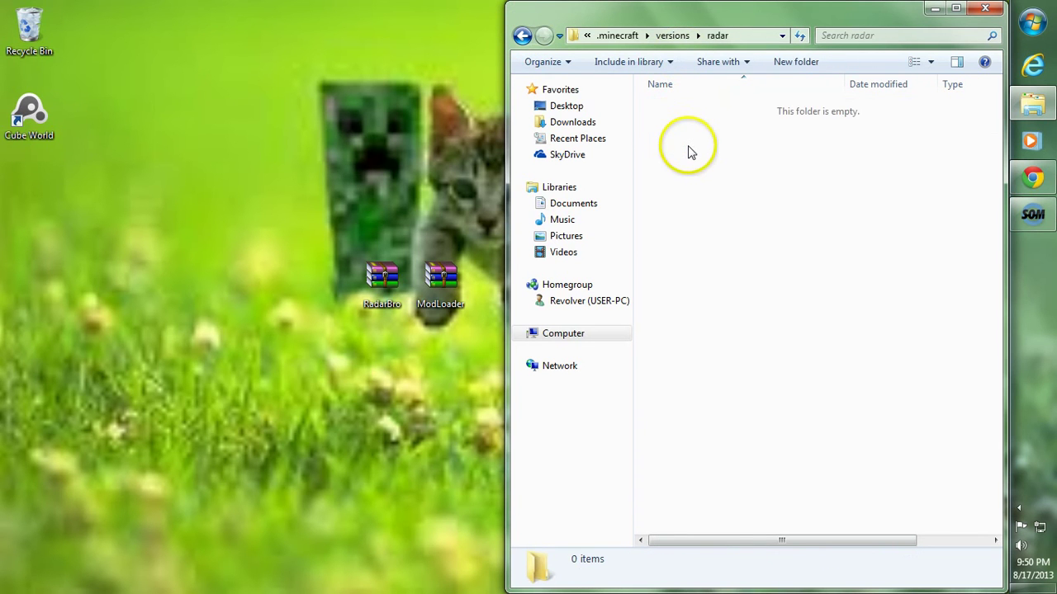
{"action": "right_click", "coordinate": [687, 135]}
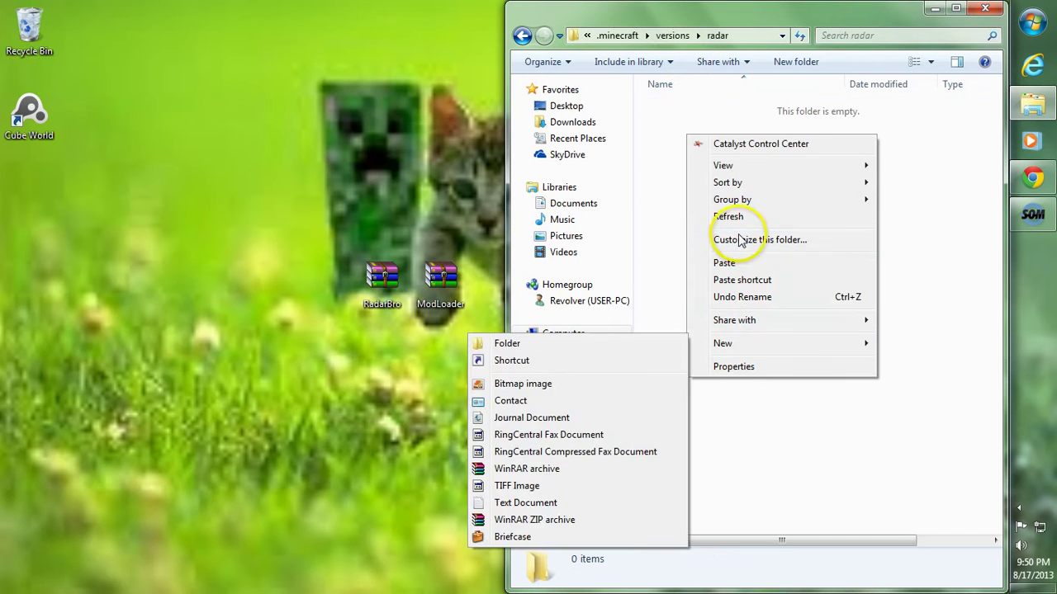
{"action": "left_click", "coordinate": [724, 262]}
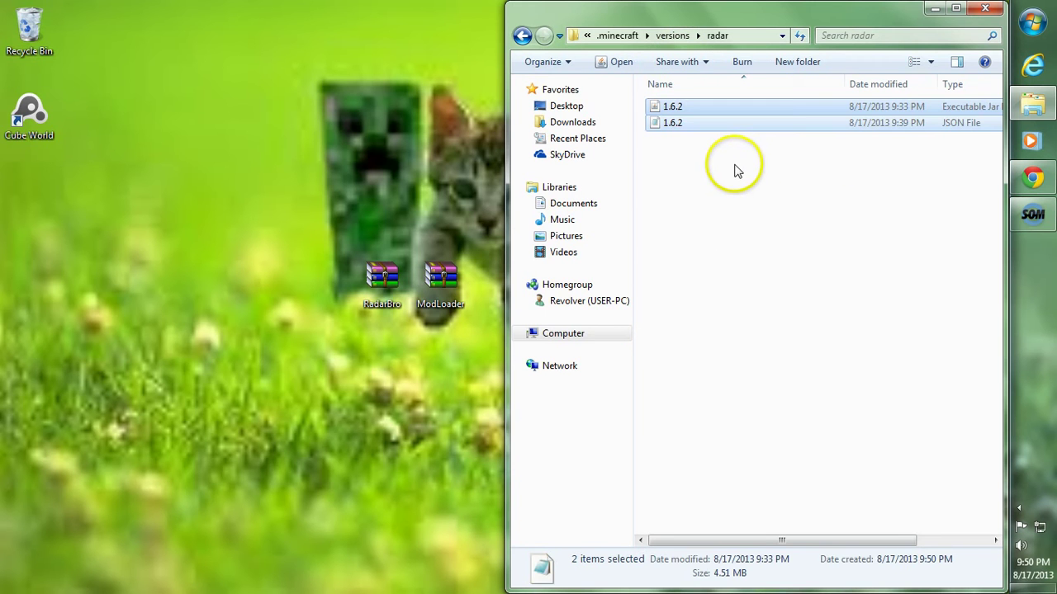
{"action": "left_click", "coordinate": [718, 161]}
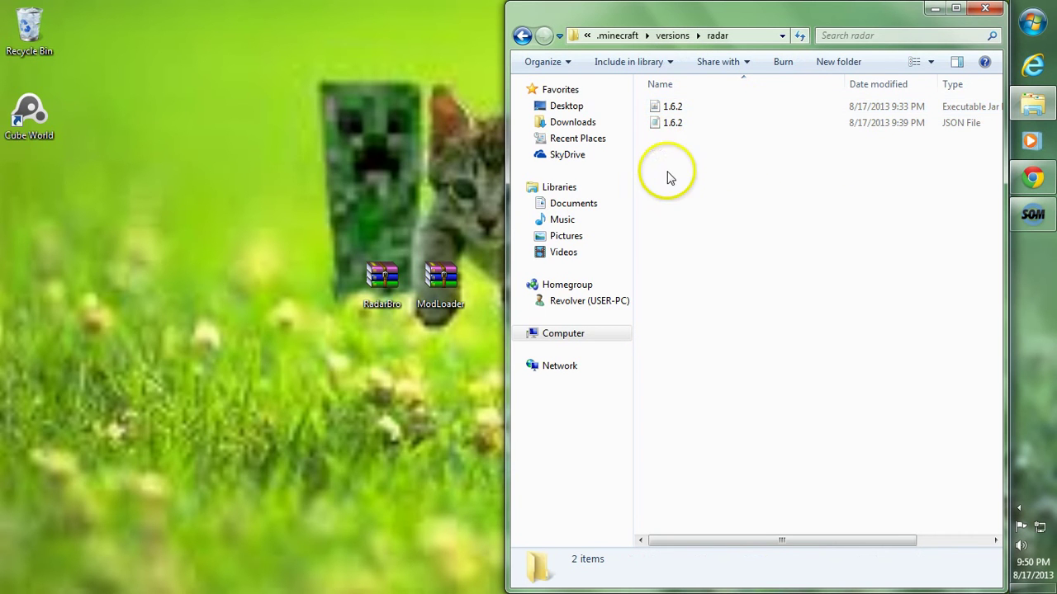
{"action": "left_click_drag", "start_coordinate": [715, 106], "coordinate": [668, 154]}
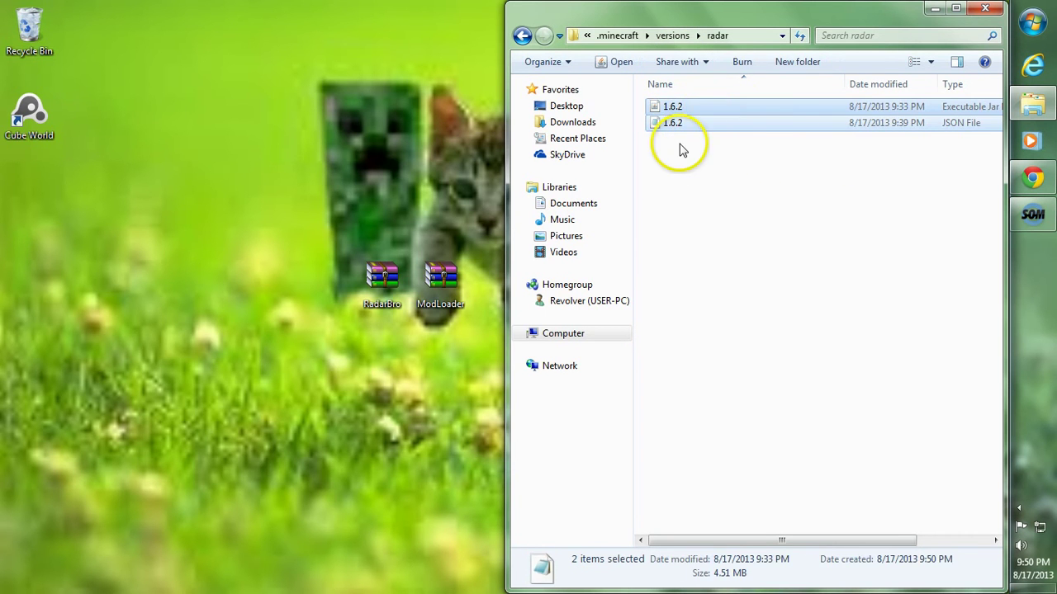
Rename both copied files to radar, then select the radar JSON file.
{"action": "right_click", "coordinate": [687, 114]}
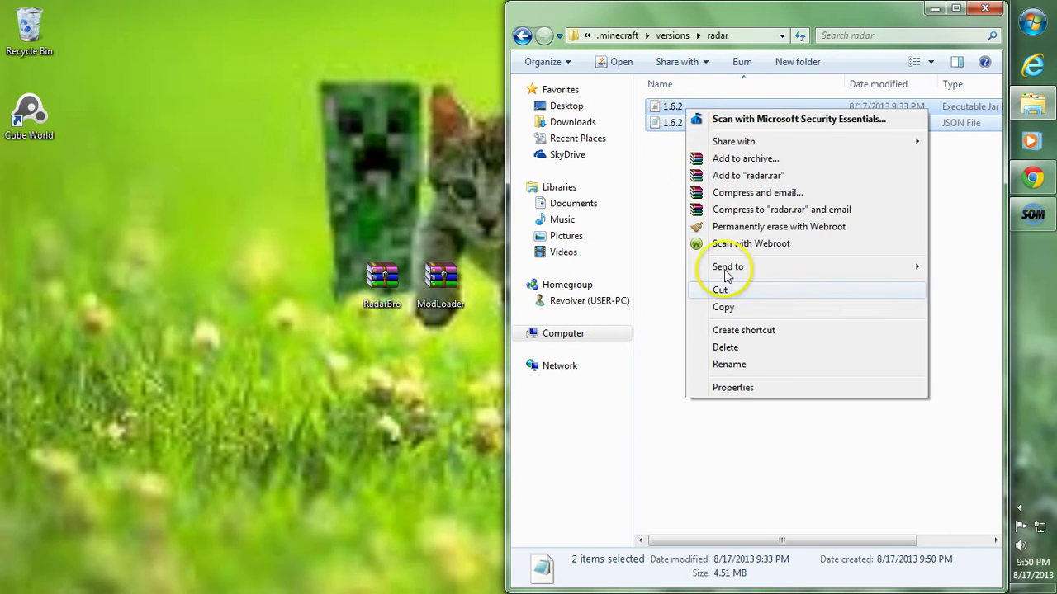
{"action": "left_click", "coordinate": [724, 365]}
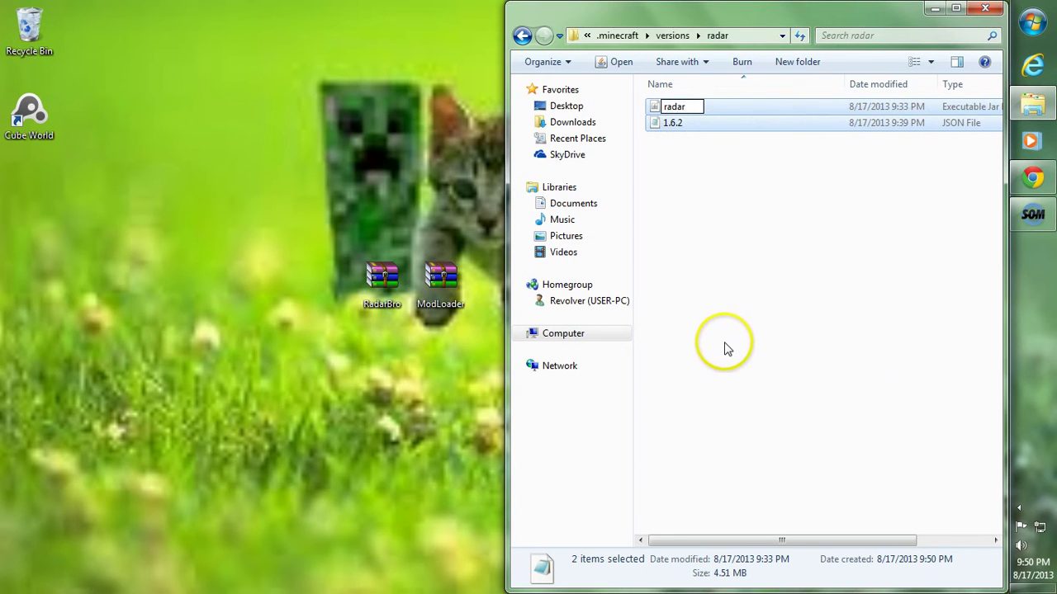
{"action": "left_click", "coordinate": [698, 303]}
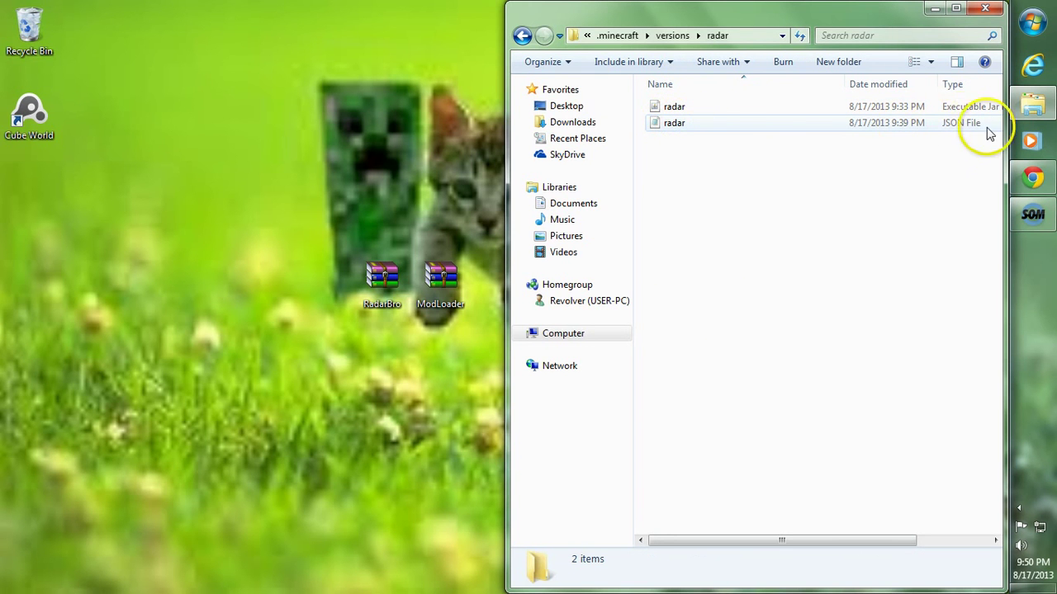
{"action": "left_click", "coordinate": [683, 125]}
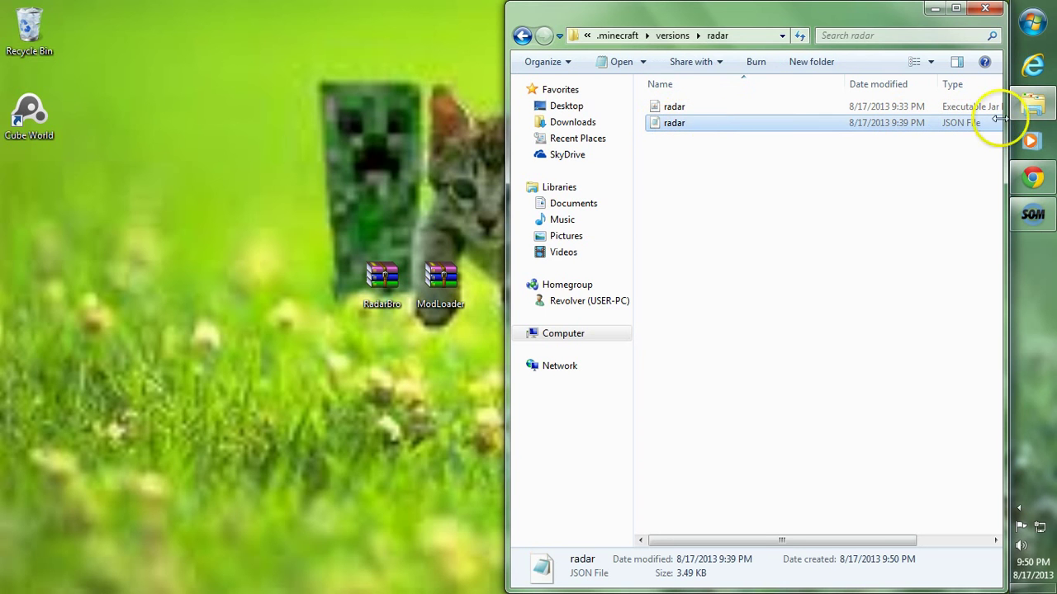
{"action": "right_click", "coordinate": [682, 130]}
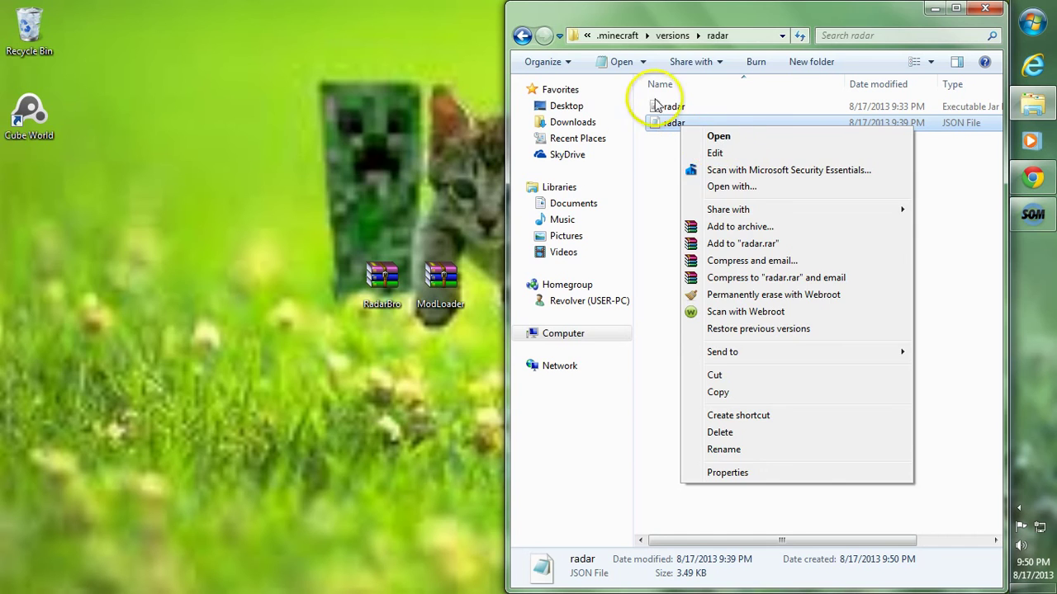
Open the radar JSON in Notepad, replace the id 1.6.2 with radar, and save.
{"action": "double_click", "coordinate": [667, 130]}
{"action": "left_click_drag", "start_coordinate": [302, 33], "coordinate": [389, 38]}
{"action": "left_click", "coordinate": [182, 67]}
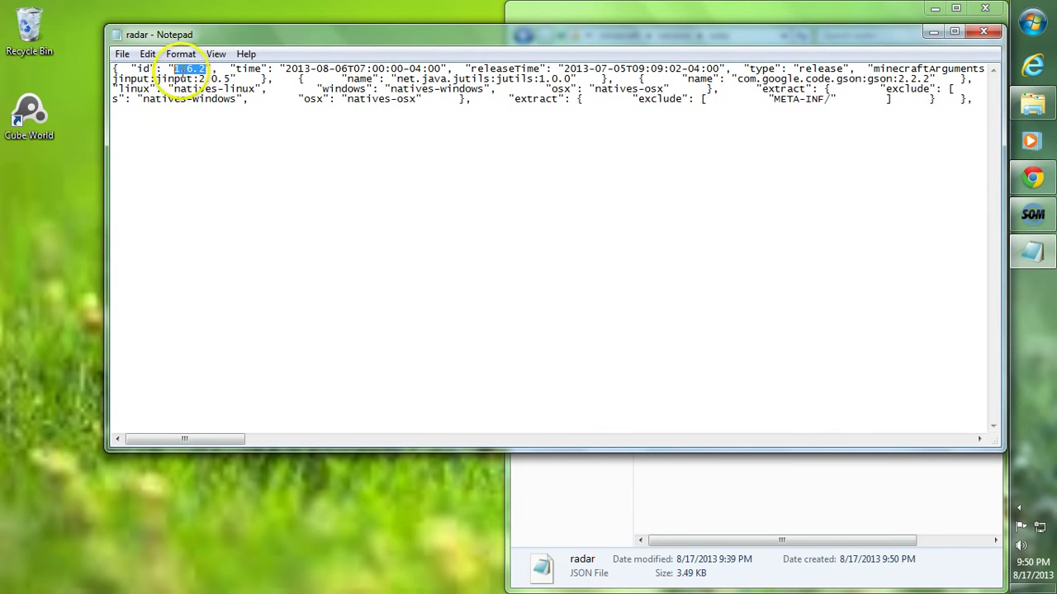
{"action": "type", "text": "radar"}
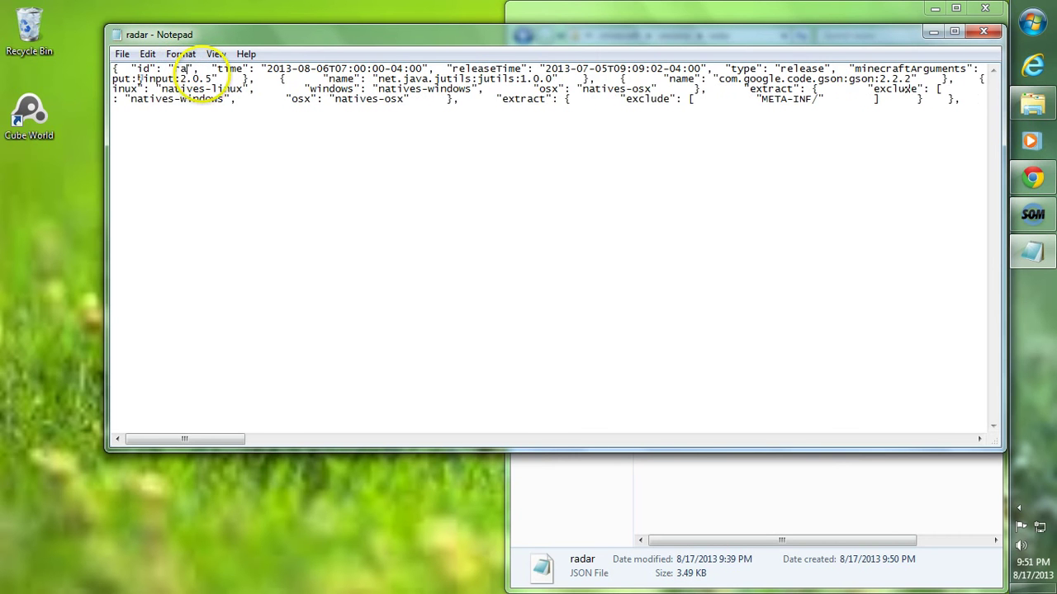
{"action": "left_click", "coordinate": [122, 54]}
{"action": "left_click", "coordinate": [143, 102]}
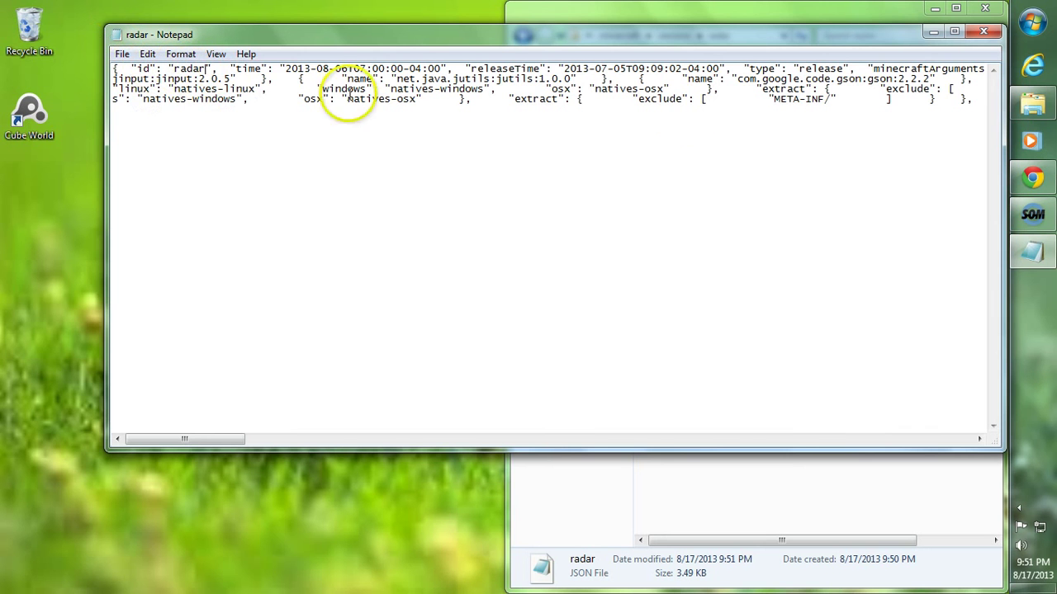
Save the JSON file once more and close Notepad.
{"action": "left_click_drag", "start_coordinate": [177, 438], "coordinate": [87, 433]}
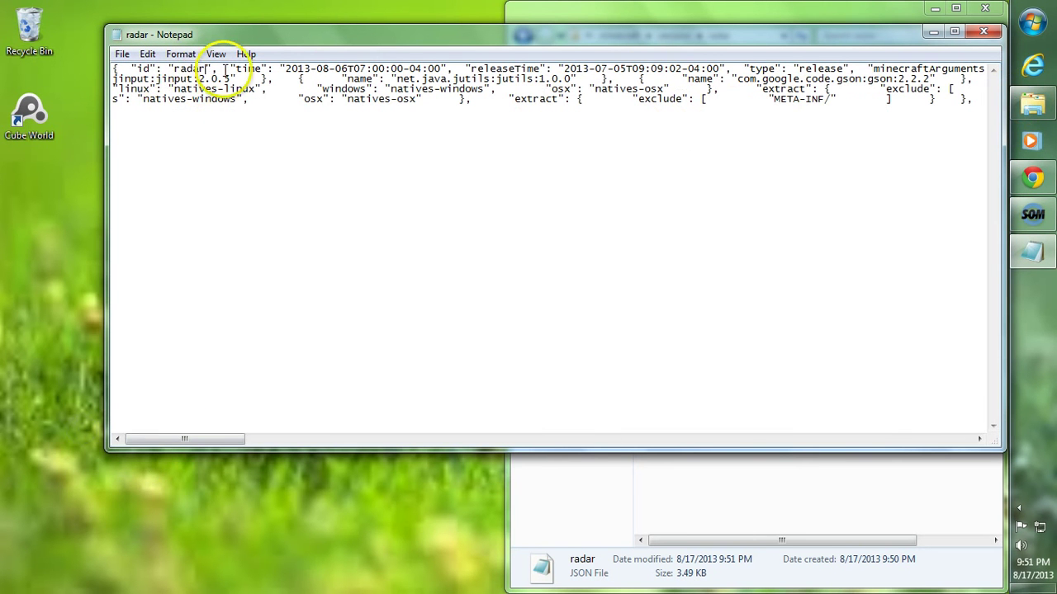
{"action": "left_click", "coordinate": [121, 53]}
{"action": "left_click", "coordinate": [146, 106]}
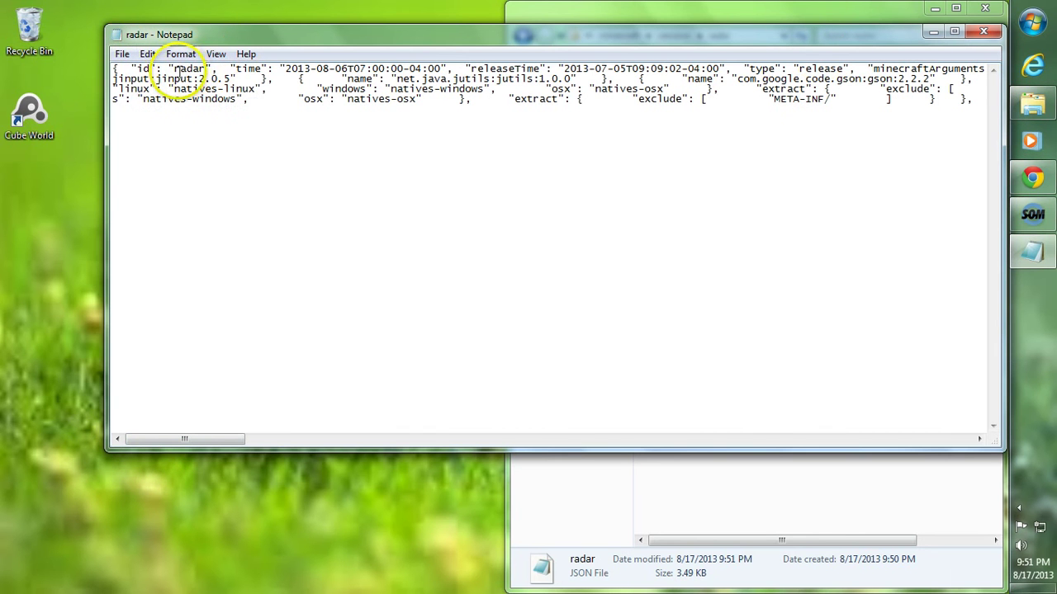
{"action": "left_click", "coordinate": [983, 31]}
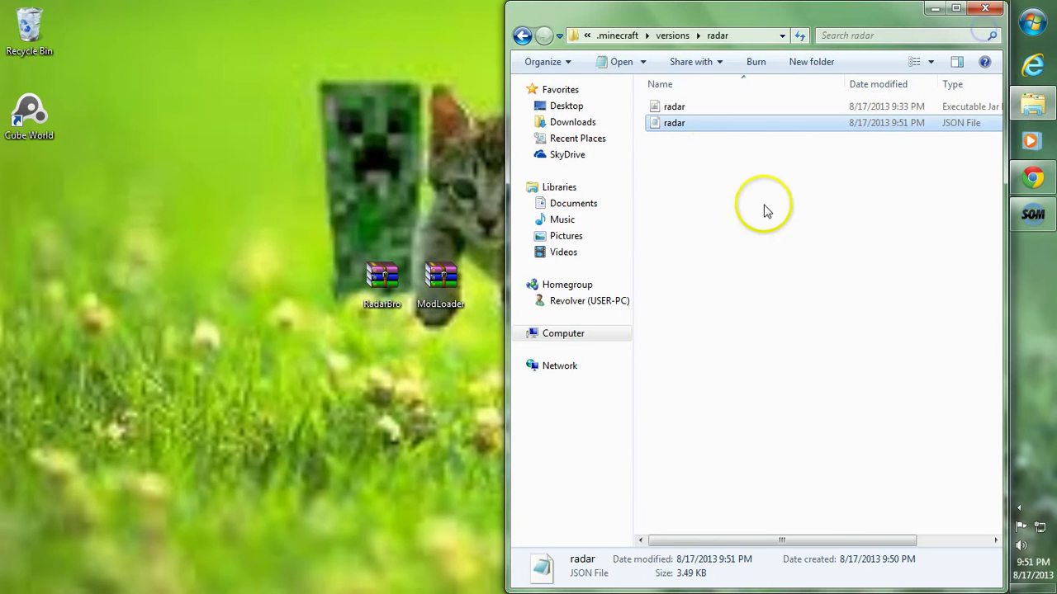
Open radar.jar in WinRAR and dock the archive window to the right half.
{"action": "left_click", "coordinate": [908, 107]}
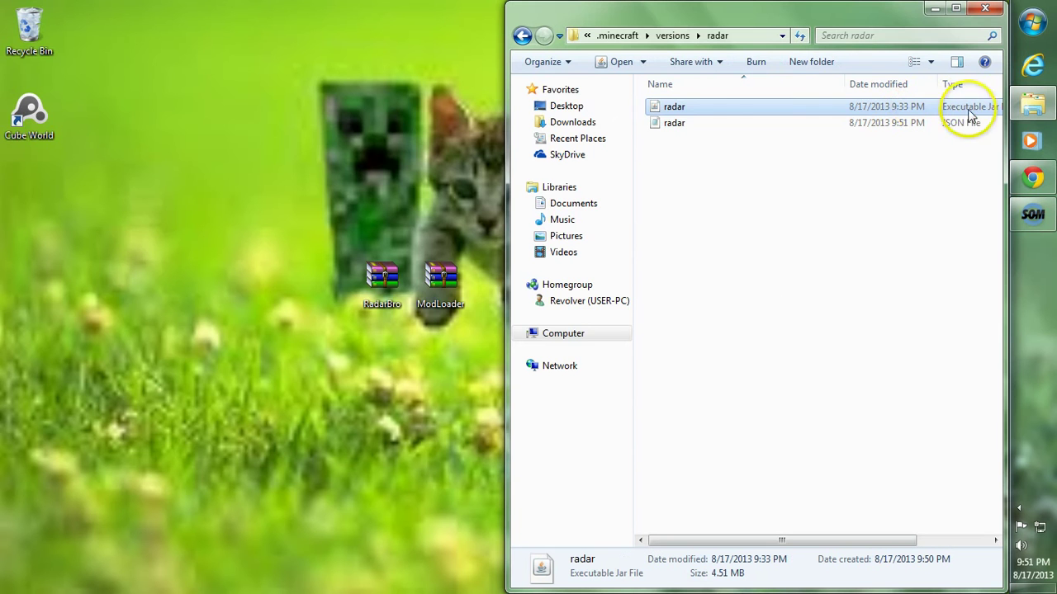
{"action": "right_click", "coordinate": [672, 114]}
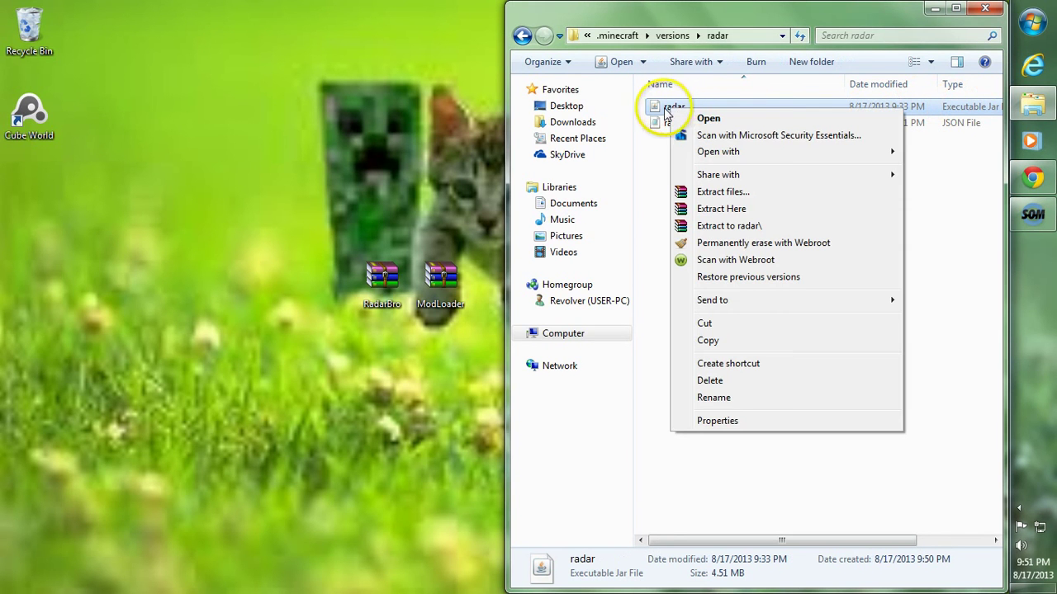
{"action": "mouse_move", "coordinate": [735, 151]}
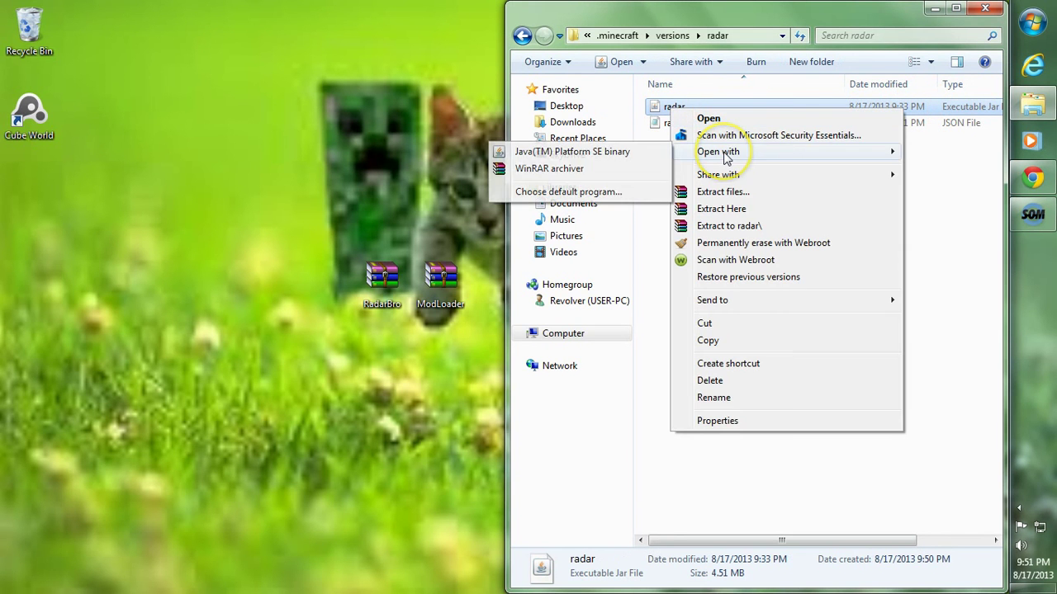
{"action": "left_click", "coordinate": [567, 170]}
{"action": "left_click_drag", "start_coordinate": [464, 94], "coordinate": [1021, 94]}
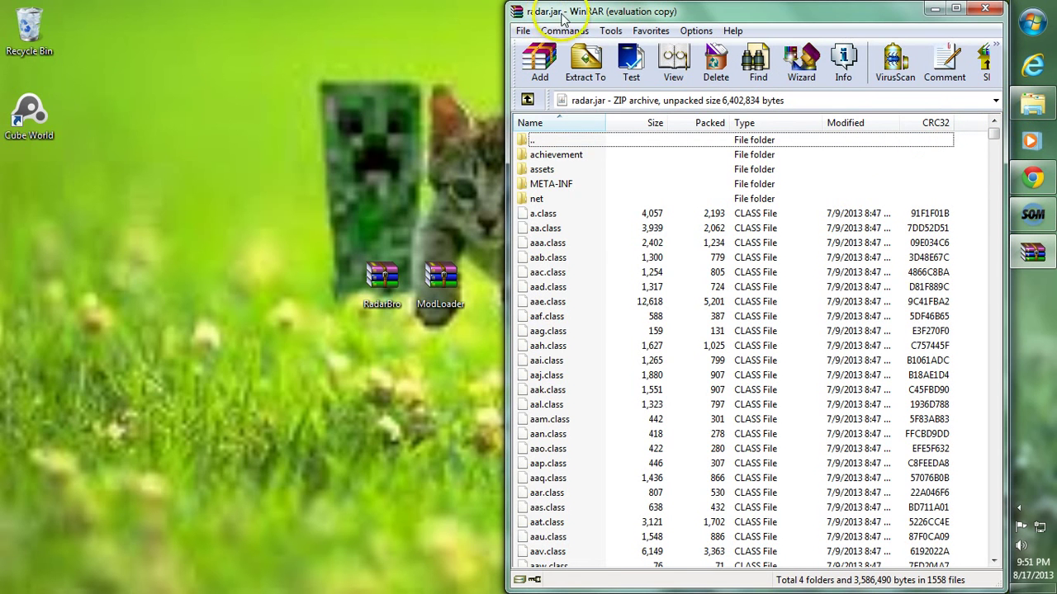
Delete the META-INF folder from radar.jar and confirm with Yes.
{"action": "left_click", "coordinate": [558, 186]}
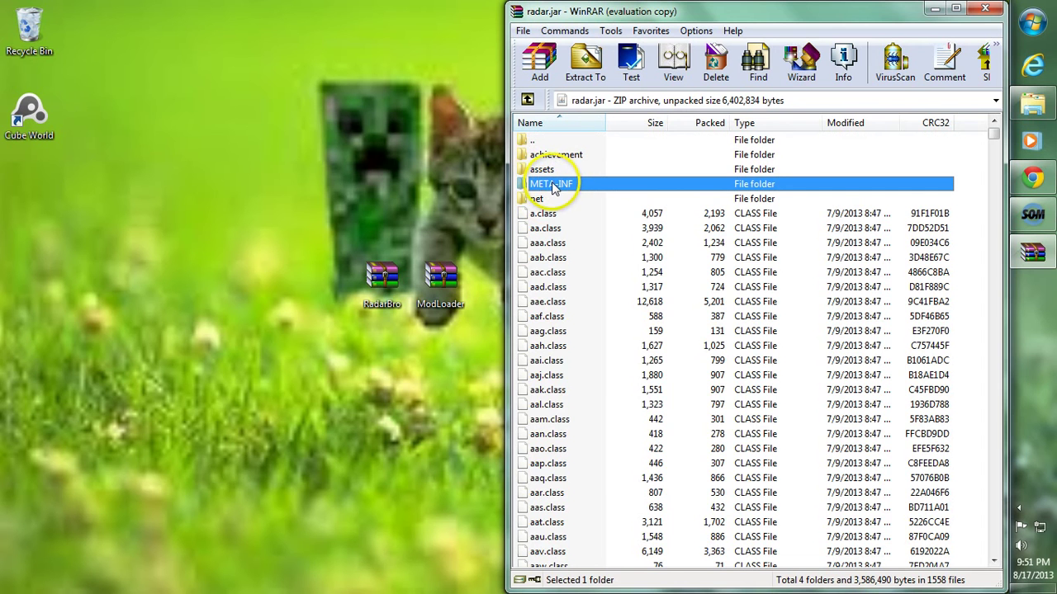
{"action": "right_click", "coordinate": [555, 189]}
{"action": "left_click", "coordinate": [606, 279]}
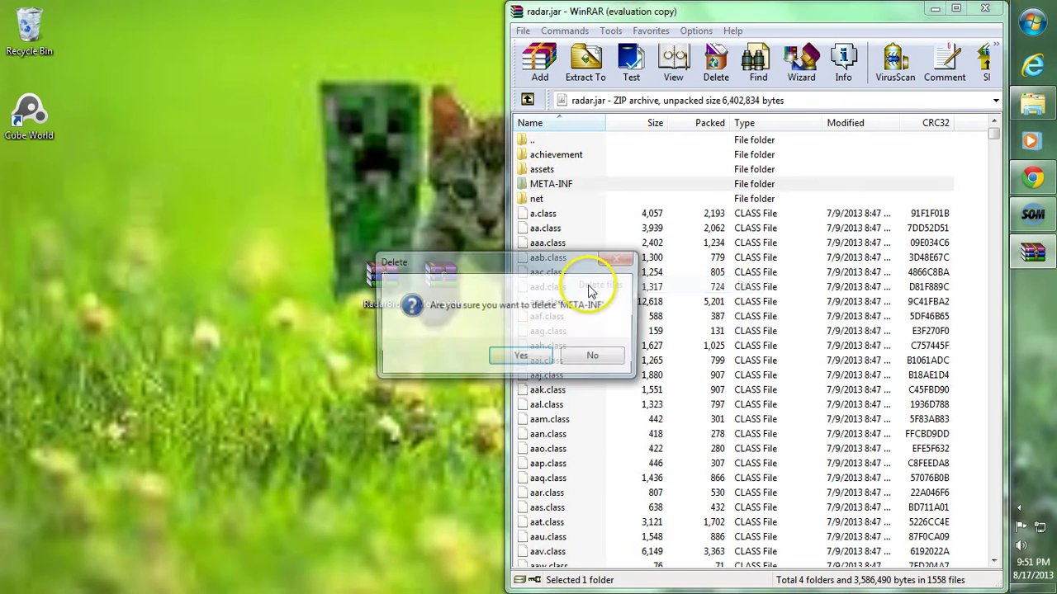
{"action": "left_click", "coordinate": [519, 360]}
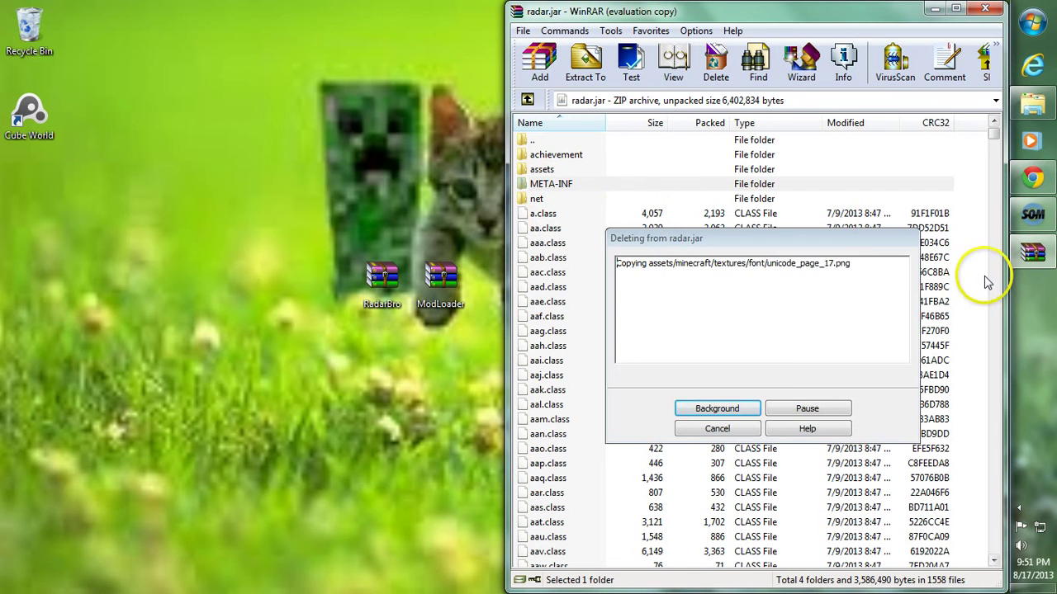
{"action": "left_click", "coordinate": [430, 340]}
Open ModLoader.zip from the desktop in WinRAR, docked to the left half of the screen.
{"action": "left_click", "coordinate": [440, 279]}
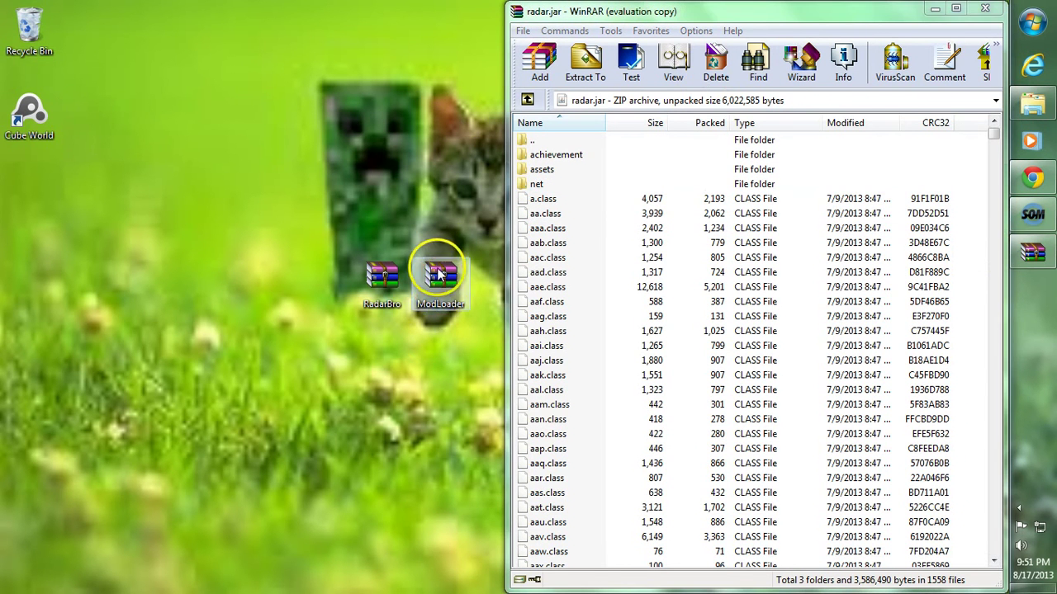
{"action": "double_click", "coordinate": [442, 277]}
{"action": "left_click_drag", "start_coordinate": [436, 52], "coordinate": [3, 190]}
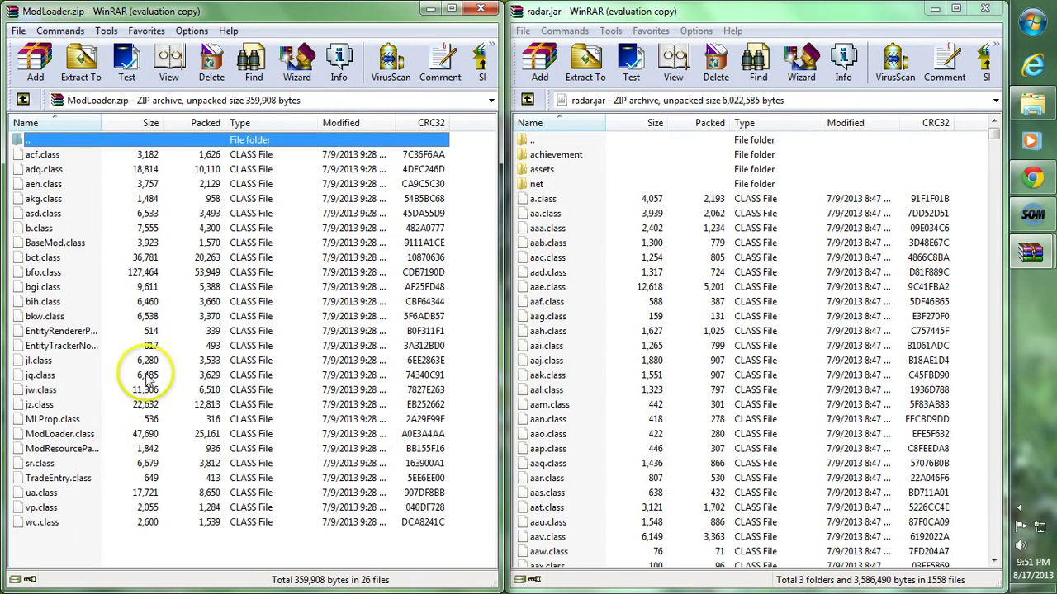
{"action": "type", "text": "bgi"}
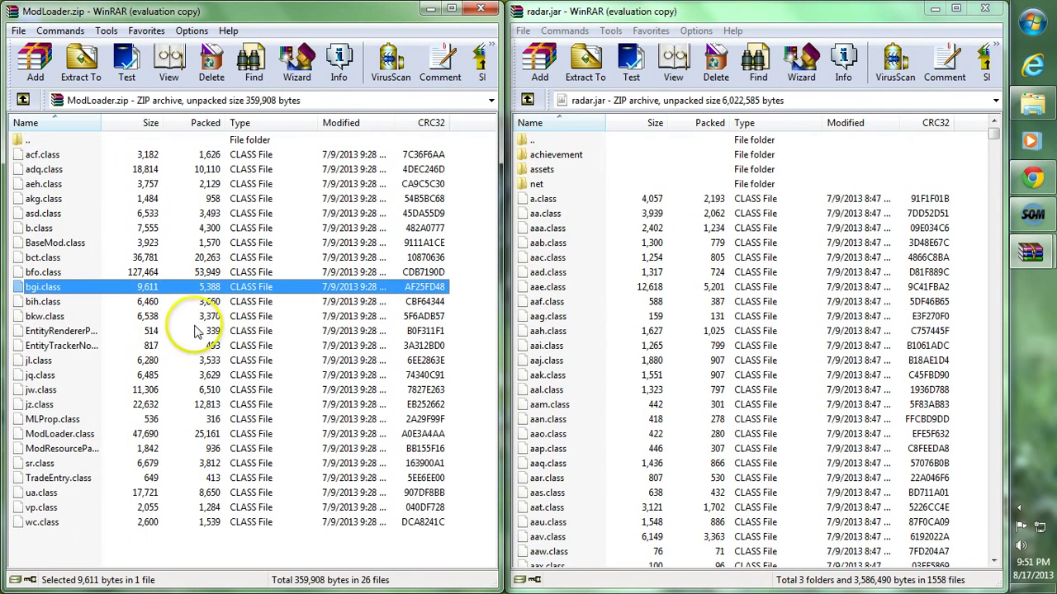
Copy all 26 ModLoader files into radar.jar, then close ModLoader.zip and select RadarBro.
{"action": "key", "text": "ctrl+a"}
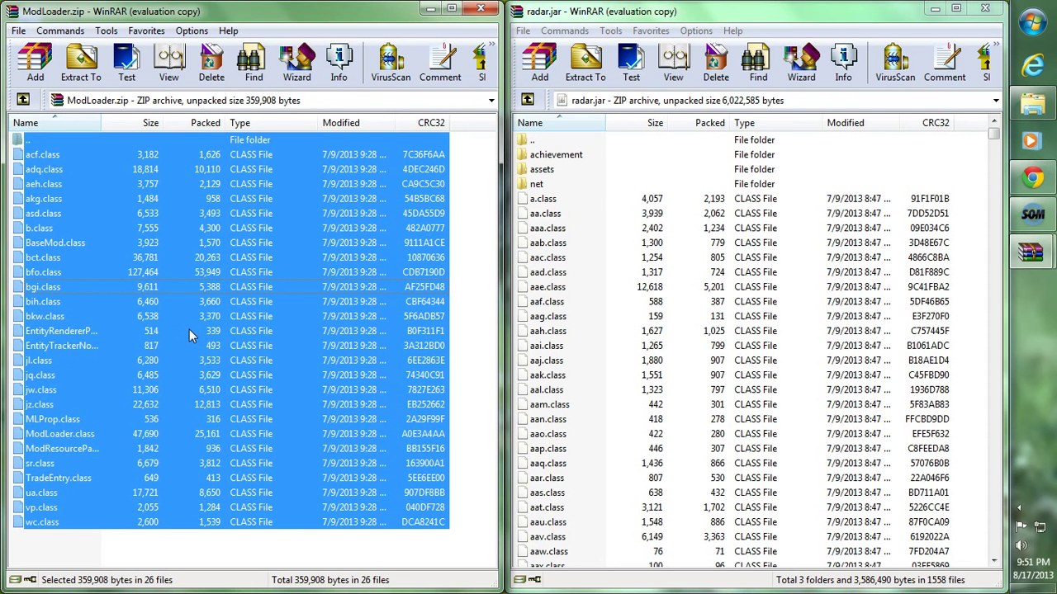
{"action": "left_click_drag", "start_coordinate": [152, 337], "coordinate": [758, 418]}
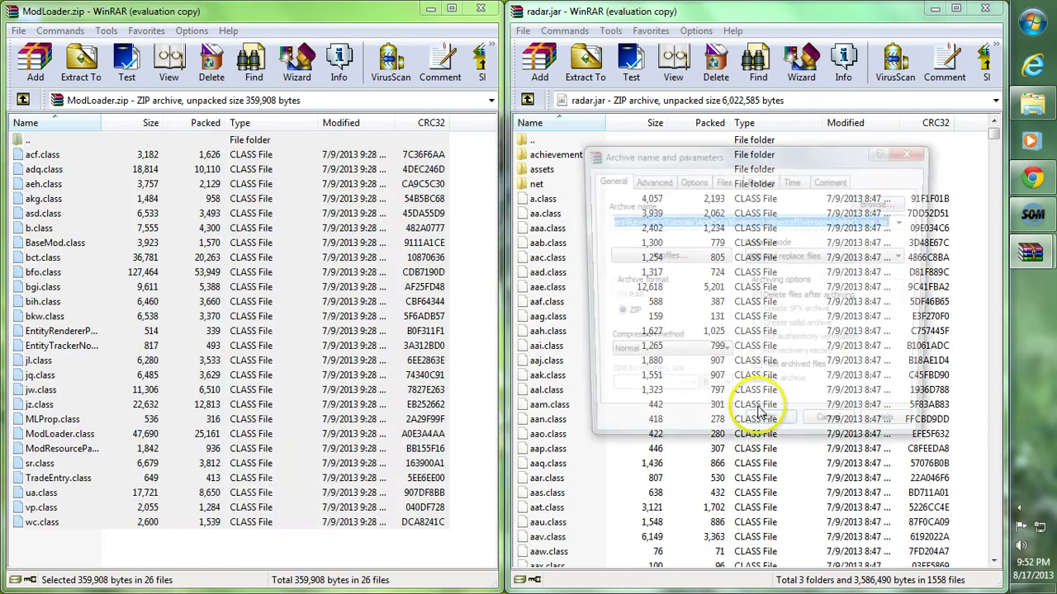
{"action": "left_click", "coordinate": [768, 432]}
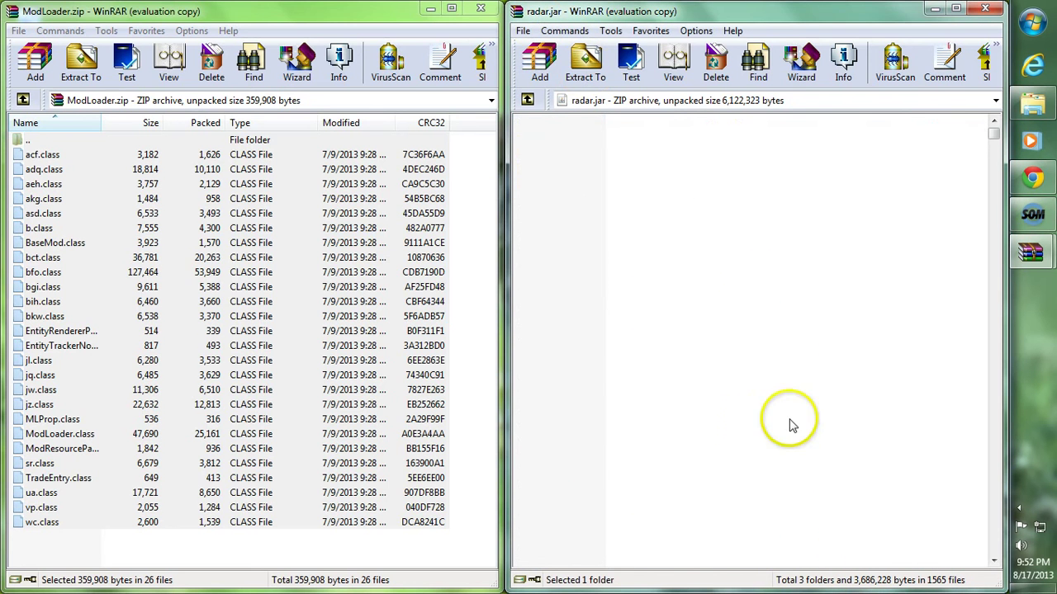
{"action": "left_click", "coordinate": [480, 9]}
{"action": "left_click", "coordinate": [382, 283]}
Open RadarBro.zip on the left half and add all its files into radar.jar (1580 files).
{"action": "double_click", "coordinate": [381, 283]}
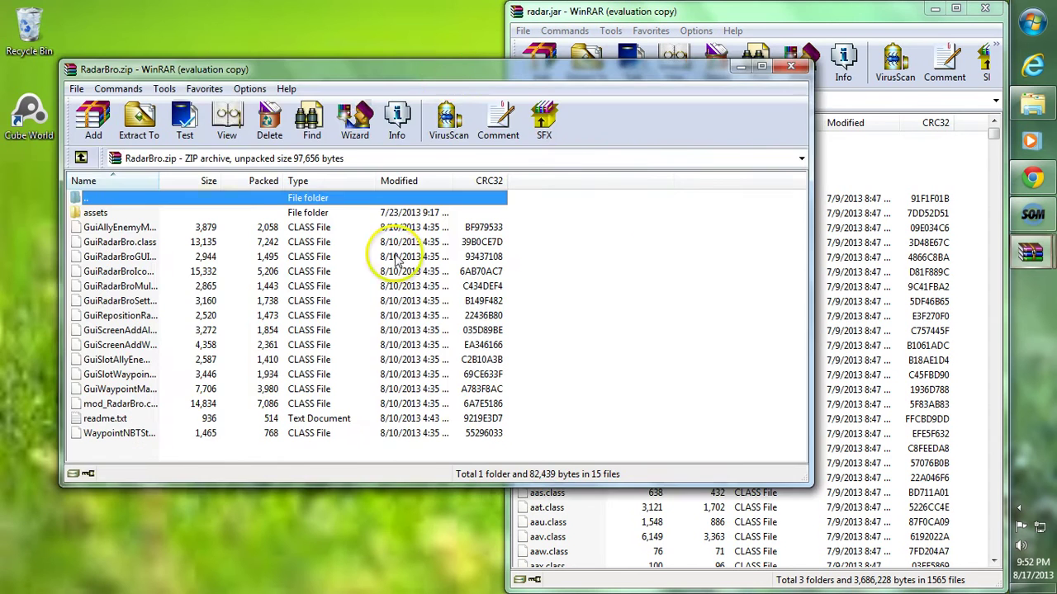
{"action": "left_click_drag", "start_coordinate": [449, 36], "coordinate": [0, 215]}
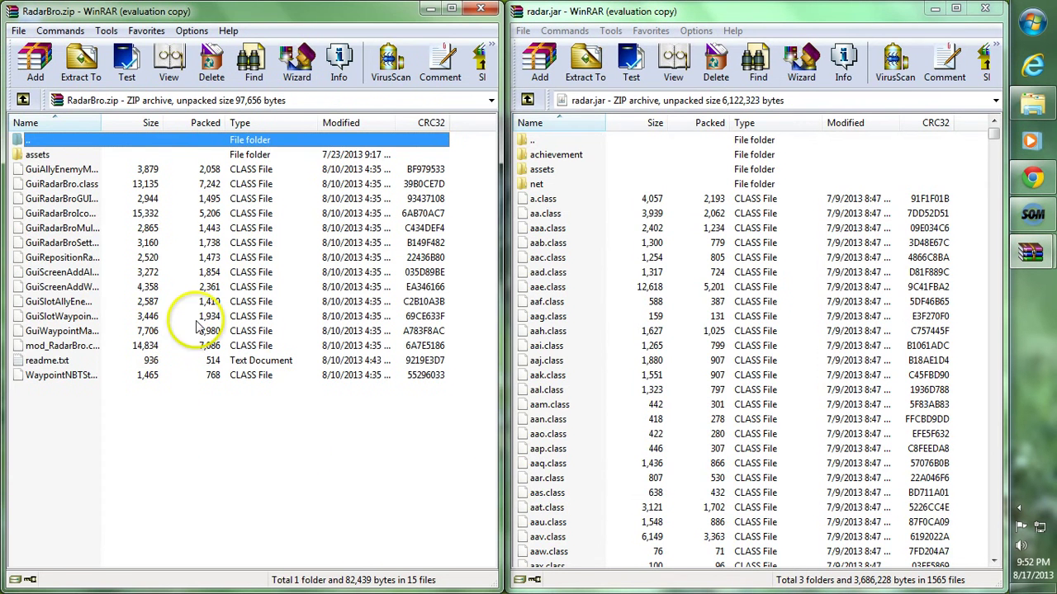
{"action": "left_click", "coordinate": [162, 291]}
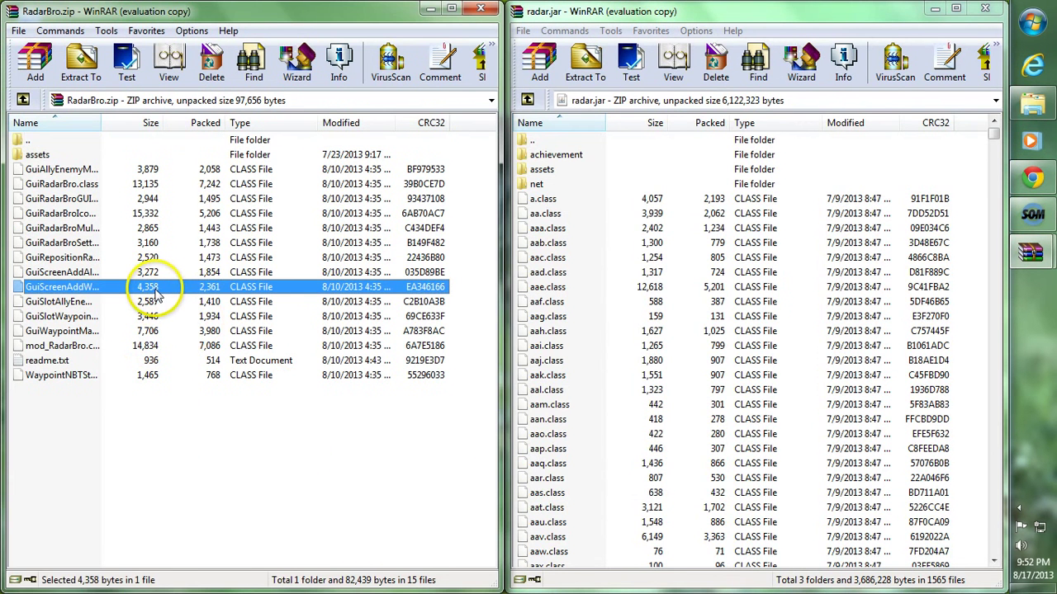
{"action": "key", "text": "ctrl+a"}
{"action": "left_click_drag", "start_coordinate": [94, 260], "coordinate": [754, 332]}
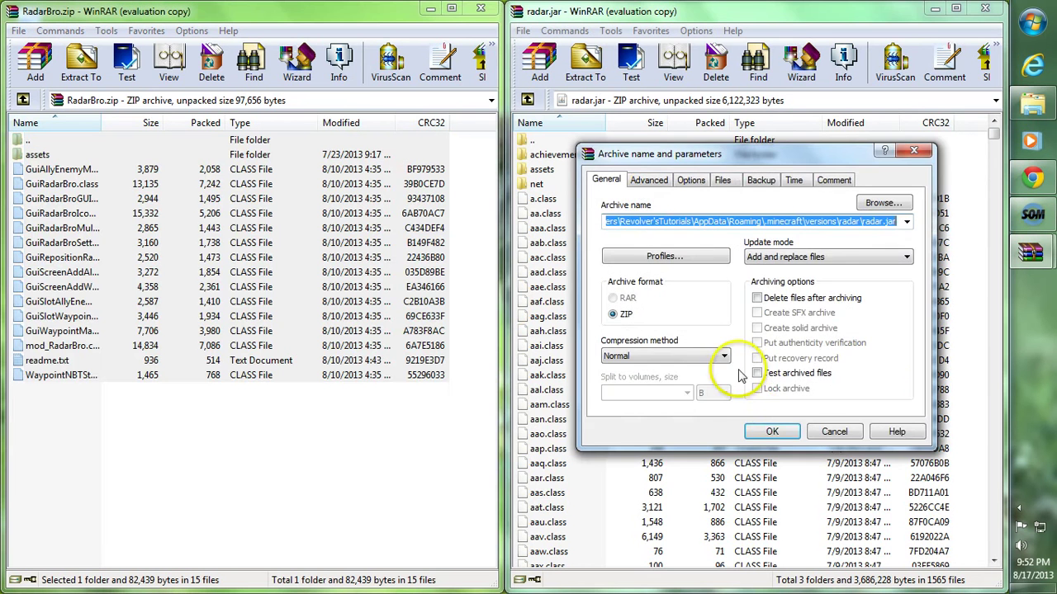
{"action": "left_click", "coordinate": [758, 429]}
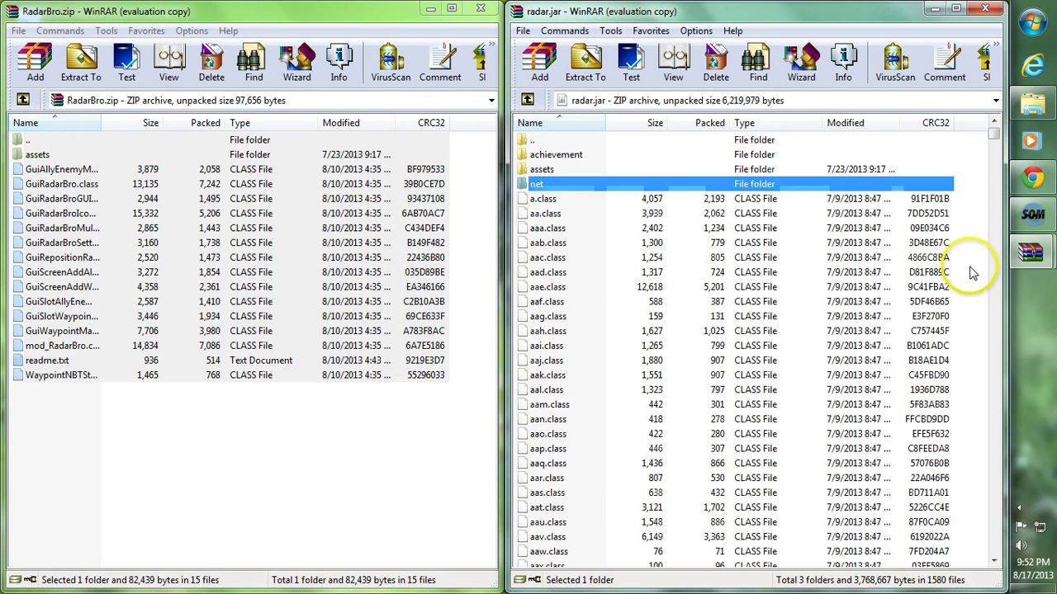
Close radar.jar, RadarBro.zip and the radar versions folder.
{"action": "left_click", "coordinate": [985, 9]}
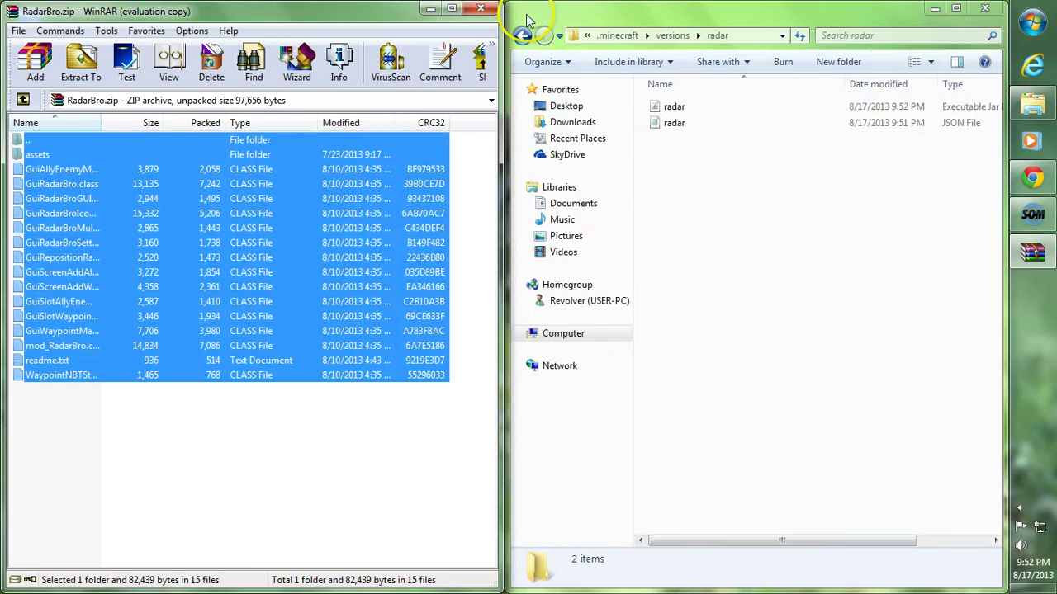
{"action": "left_click", "coordinate": [480, 9]}
{"action": "left_click", "coordinate": [987, 12]}
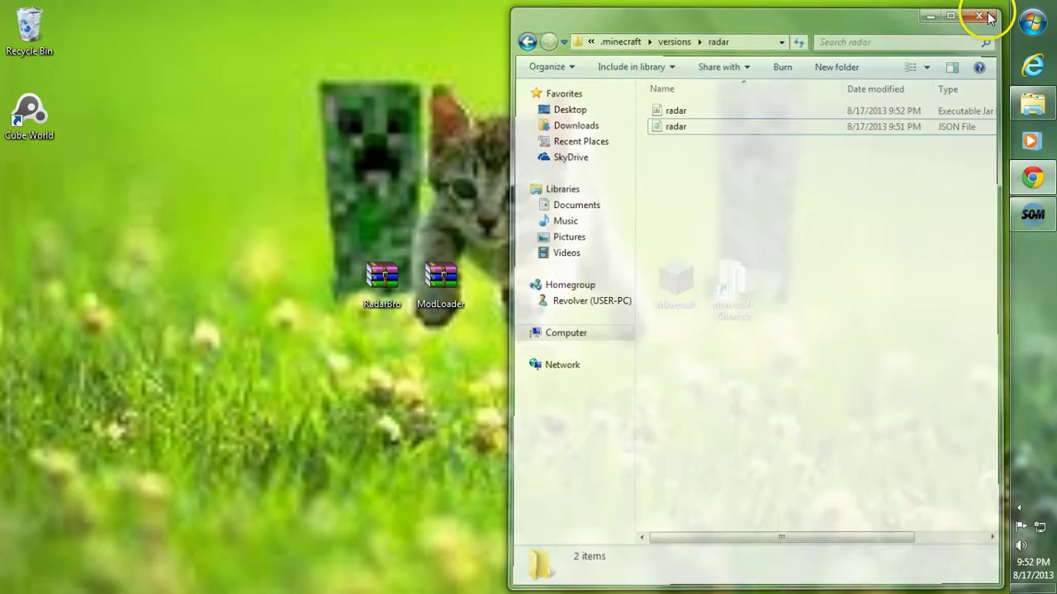
Launch Minecraft.exe and save a new profile 'radar' set to use version release radar.
{"action": "double_click", "coordinate": [677, 273]}
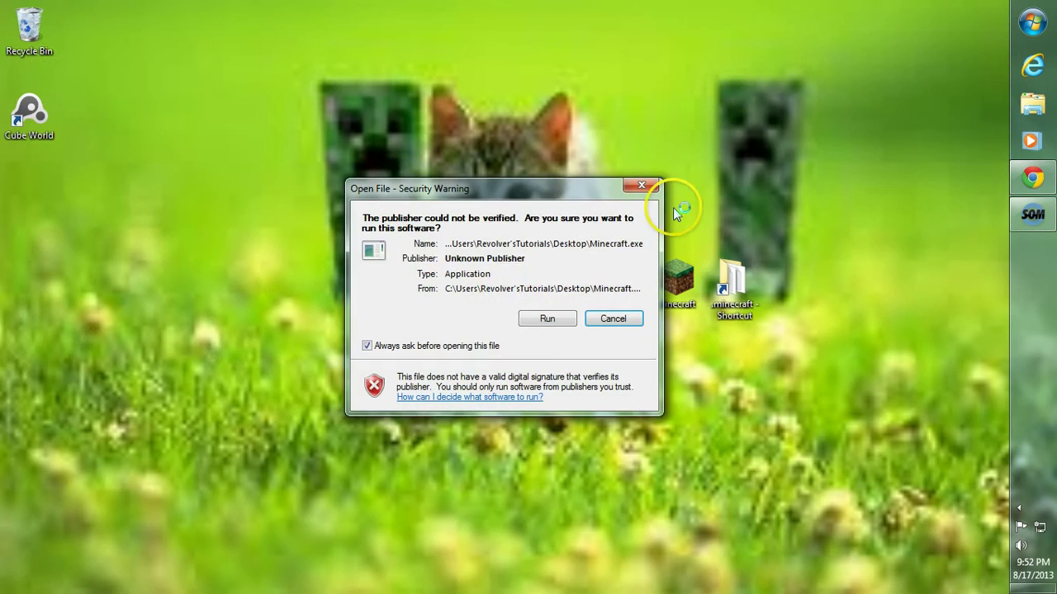
{"action": "left_click", "coordinate": [484, 314]}
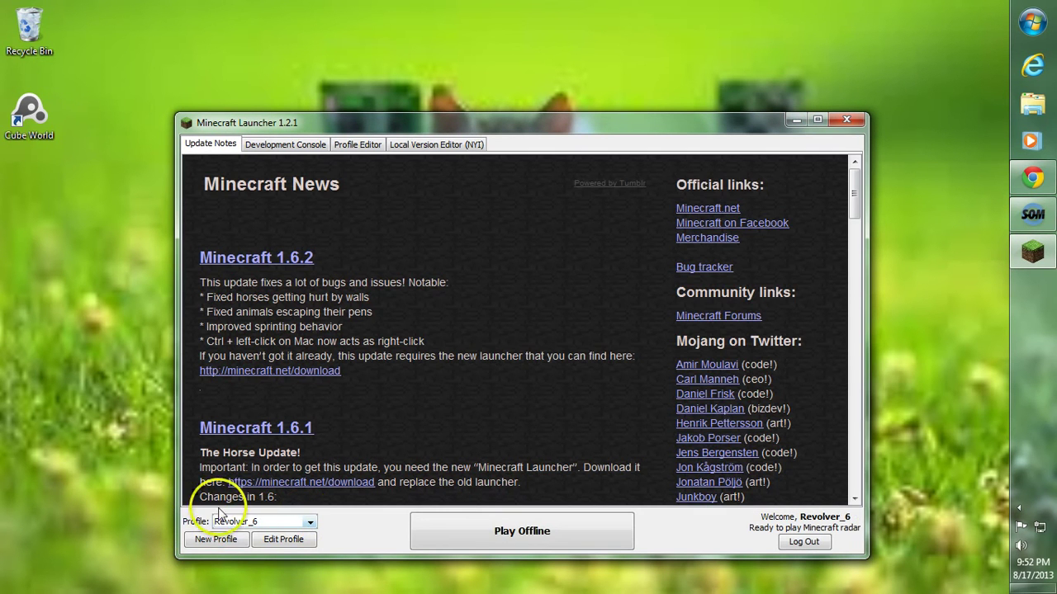
{"action": "left_click", "coordinate": [221, 542]}
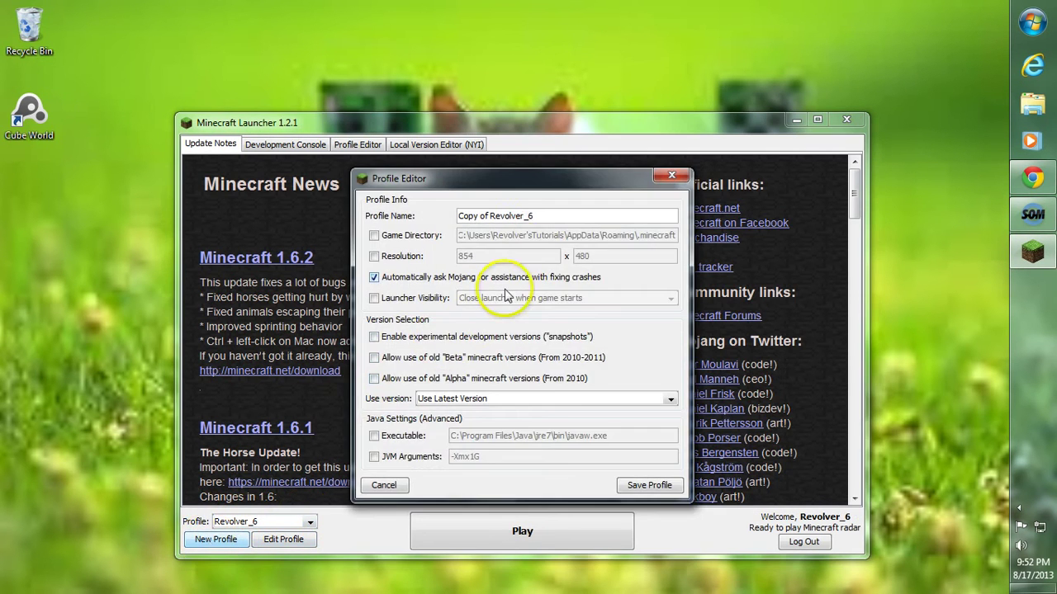
{"action": "left_click_drag", "start_coordinate": [552, 220], "coordinate": [435, 202]}
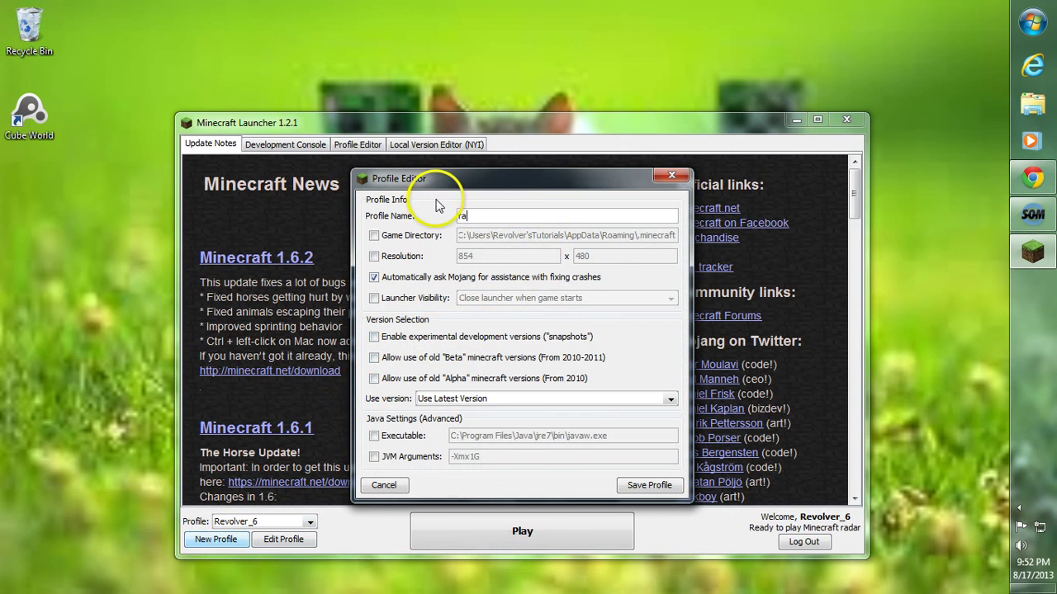
{"action": "left_click", "coordinate": [505, 399]}
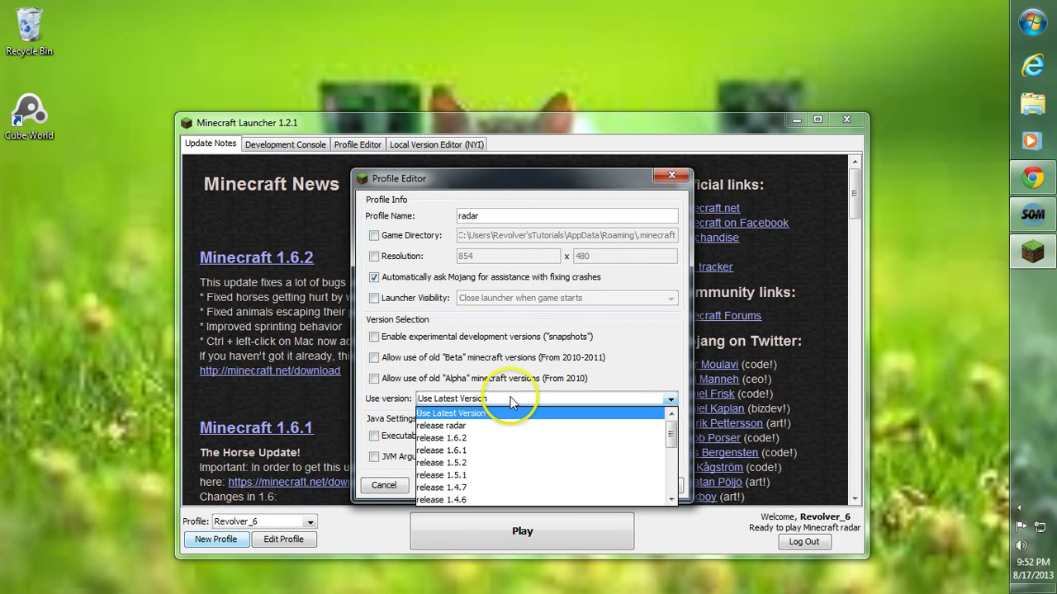
{"action": "left_click", "coordinate": [453, 426]}
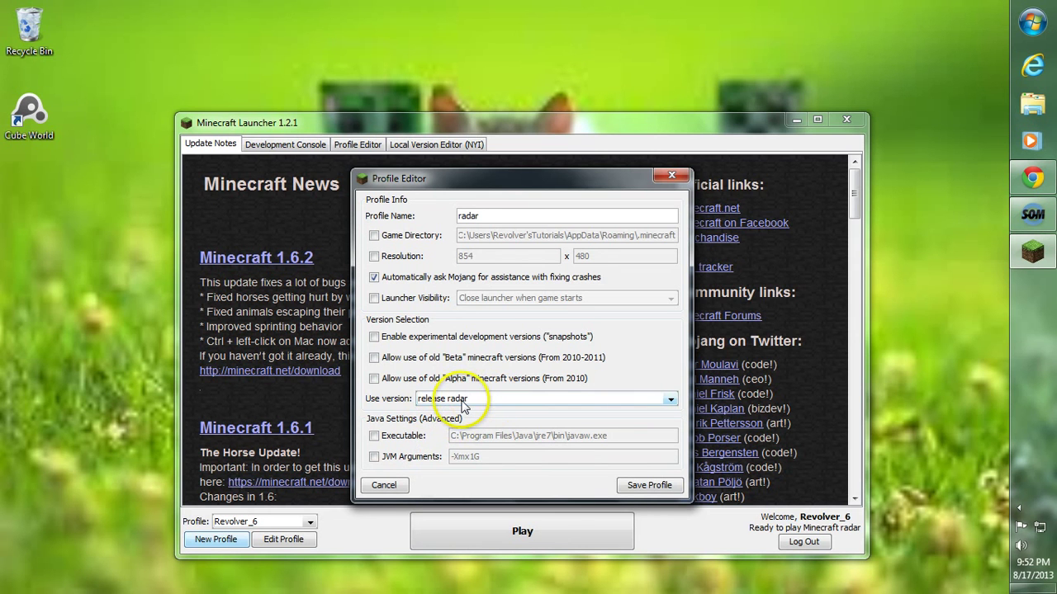
{"action": "left_click", "coordinate": [650, 487]}
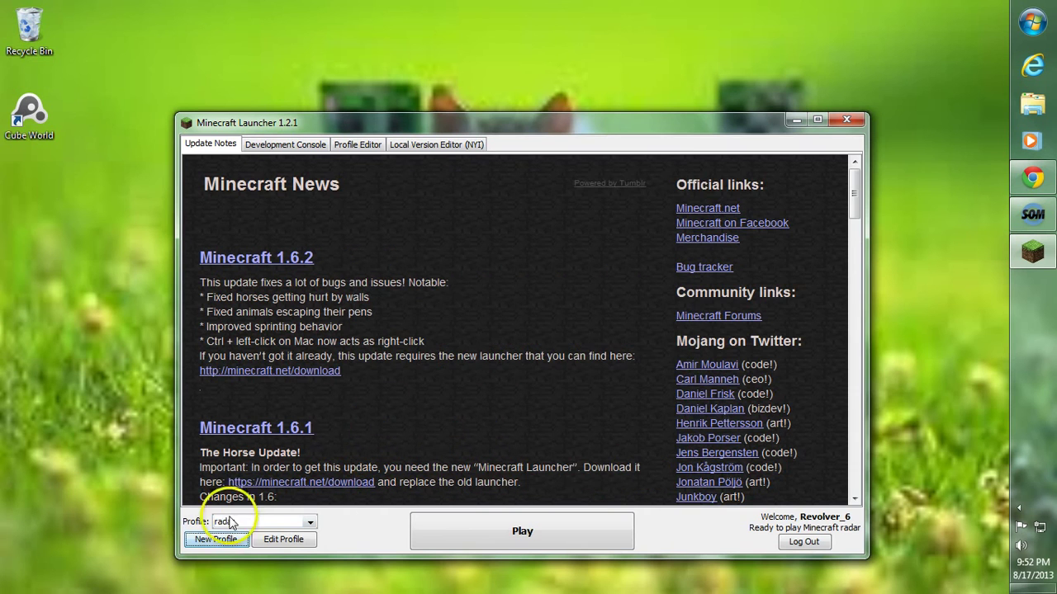
Play the radar profile and load the singleplayer New World.
{"action": "left_click", "coordinate": [524, 534]}
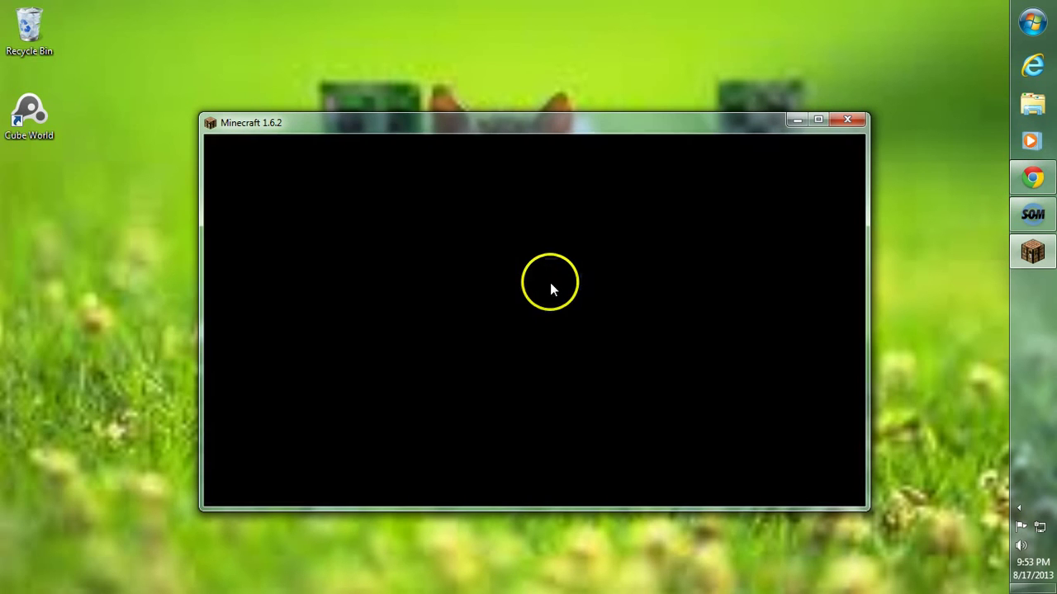
{"action": "left_click", "coordinate": [503, 137]}
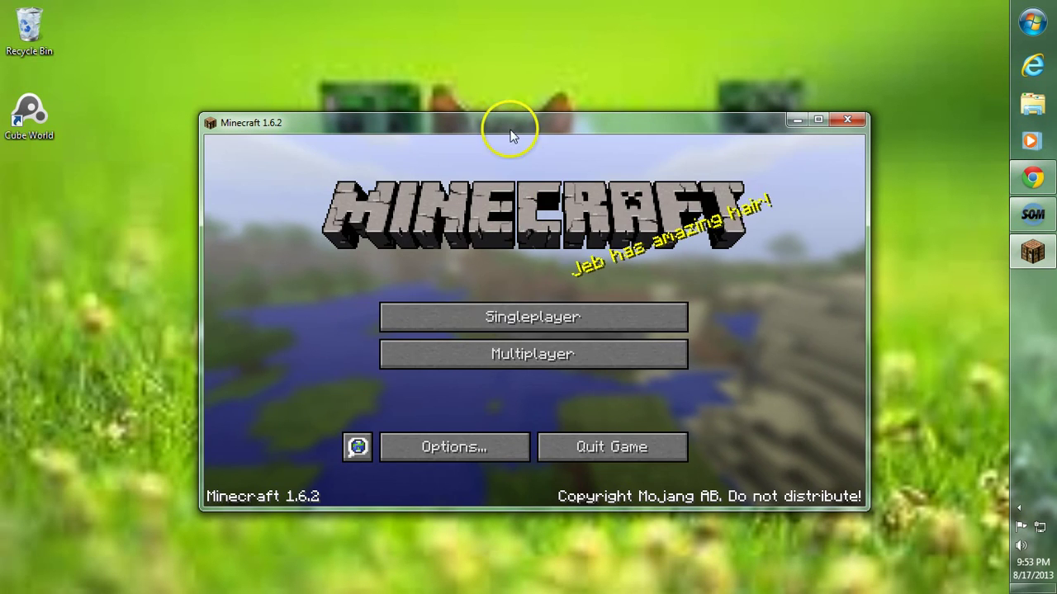
{"action": "left_click", "coordinate": [503, 312]}
{"action": "double_click", "coordinate": [420, 291]}
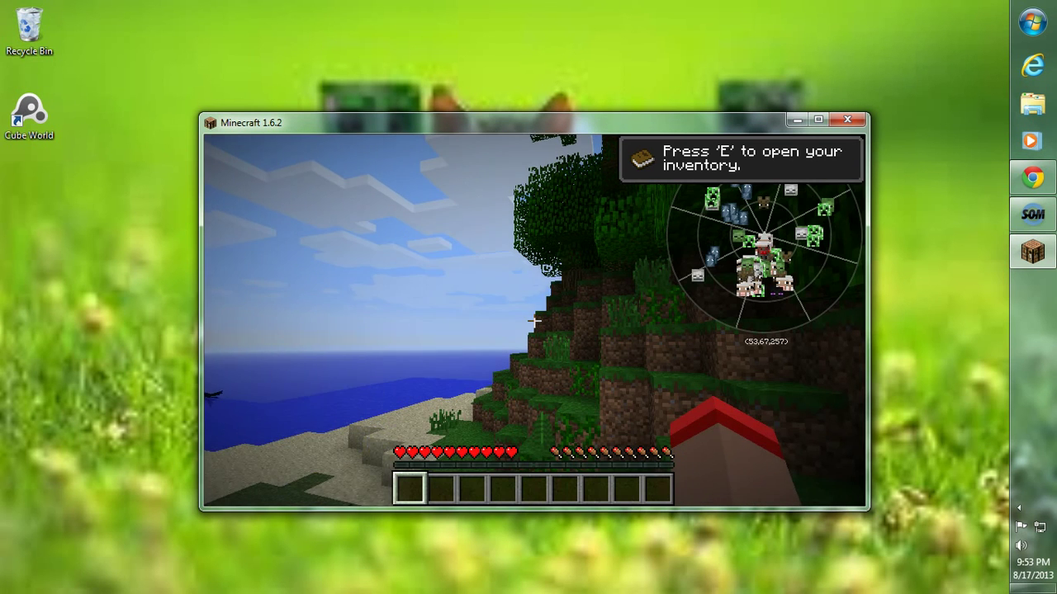
{"action": "left_click", "coordinate": [534, 320]}
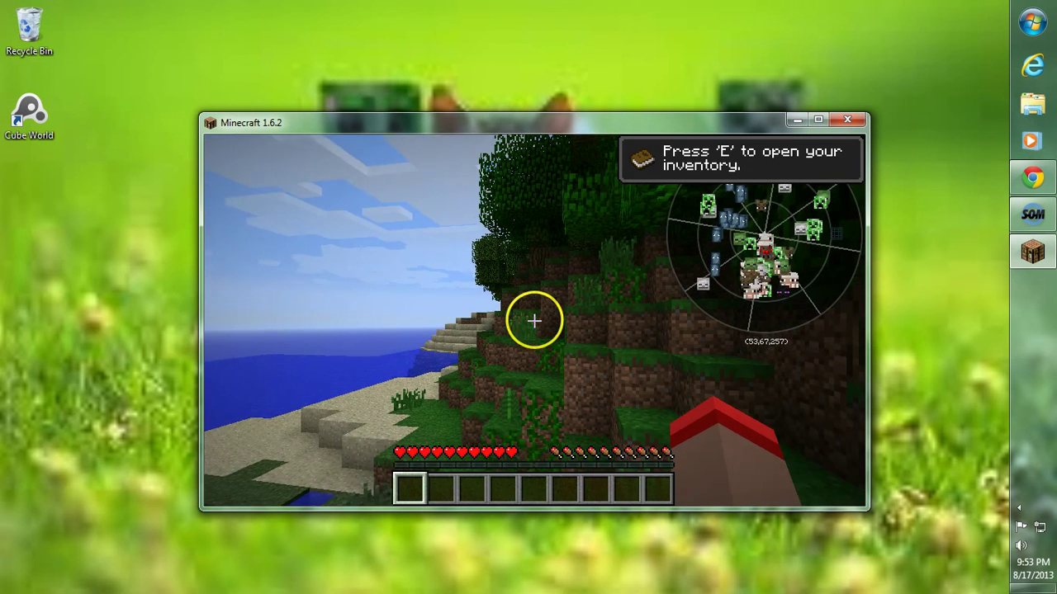
Look at the game options from the pause menu, then resume playing.
{"action": "key", "text": "Escape"}
{"action": "left_click", "coordinate": [512, 363]}
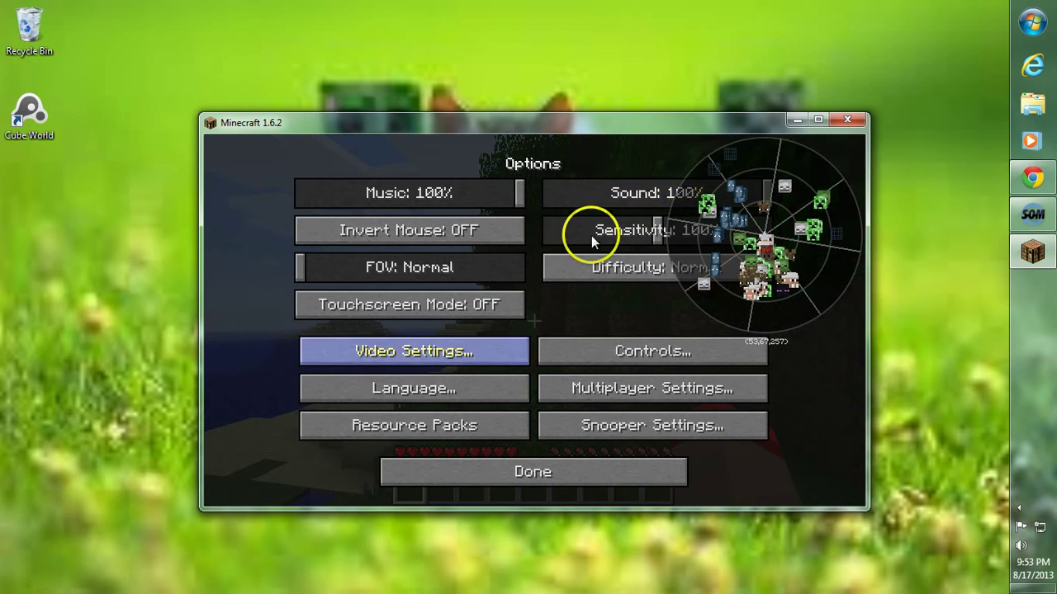
{"action": "left_click", "coordinate": [493, 472]}
{"action": "left_click", "coordinate": [494, 247]}
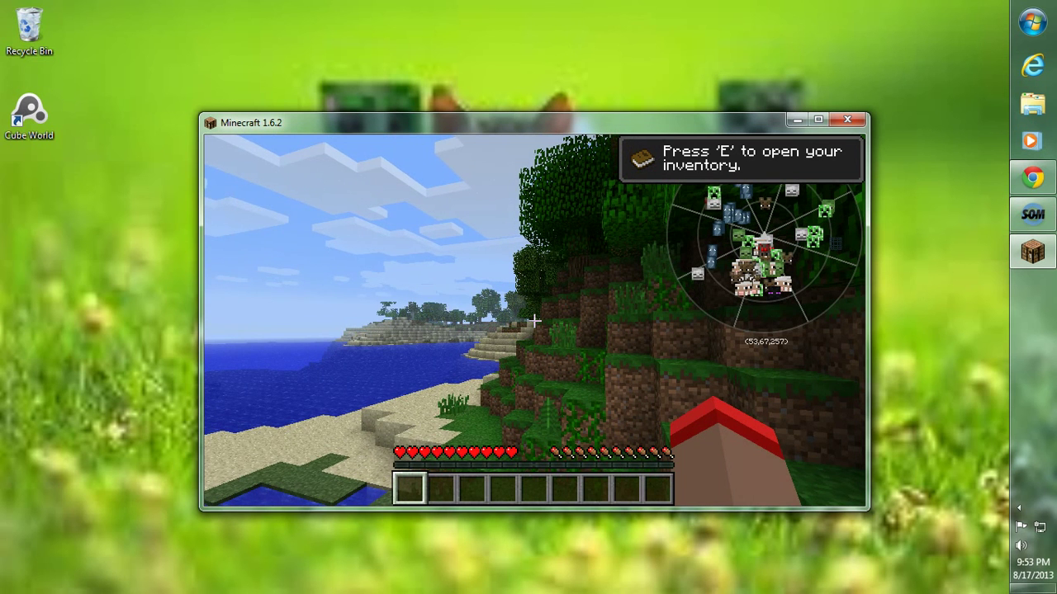
In the RadarBro settings, toggle Radar off and back on twice, leaving the overlay enabled.
{"action": "key", "text": "r"}
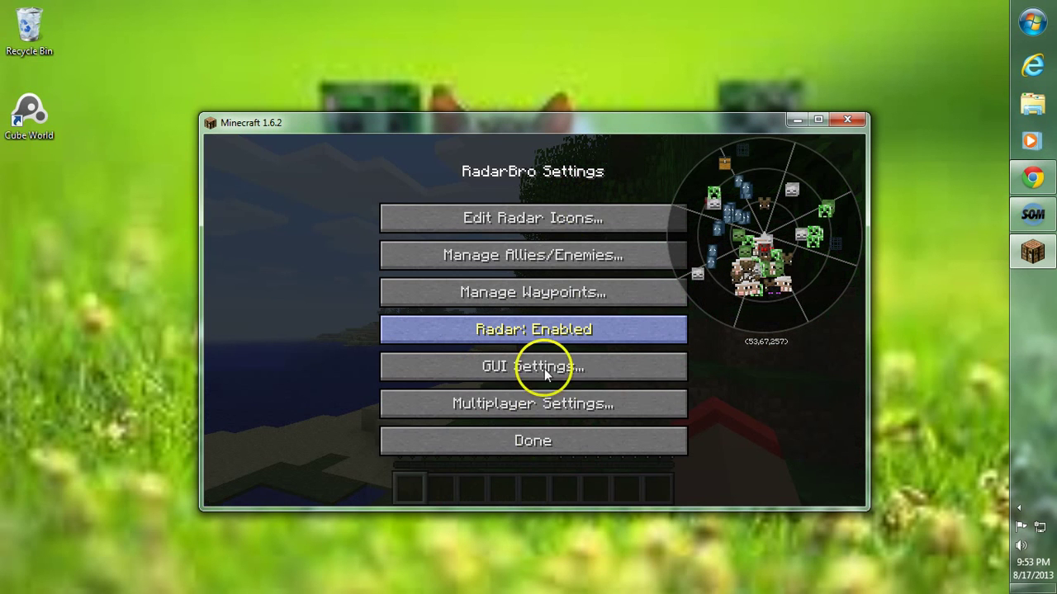
{"action": "left_click", "coordinate": [547, 333]}
{"action": "left_click", "coordinate": [551, 335]}
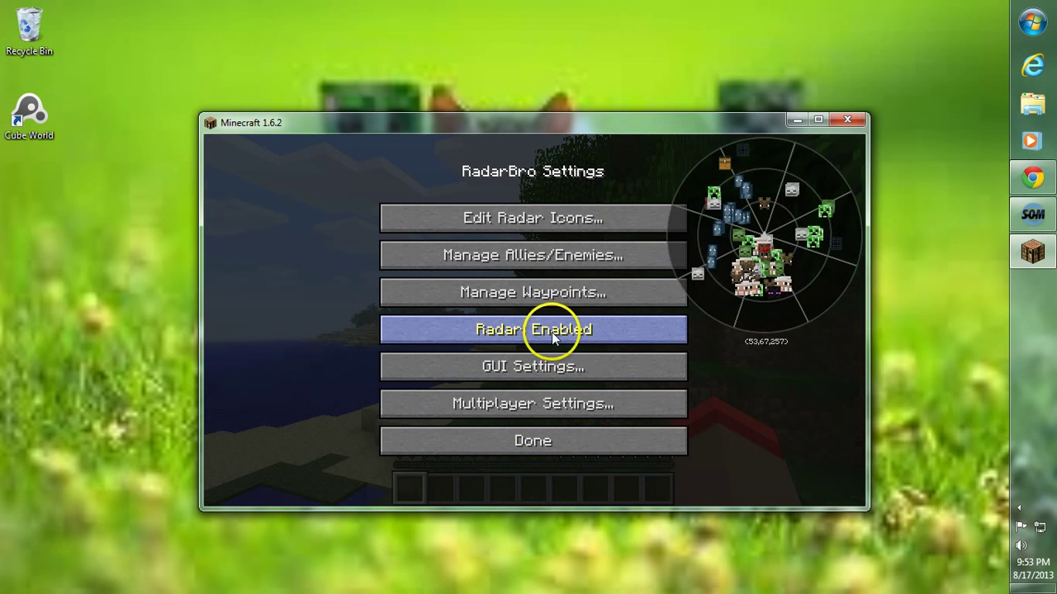
{"action": "left_click", "coordinate": [554, 338]}
{"action": "left_click", "coordinate": [560, 334]}
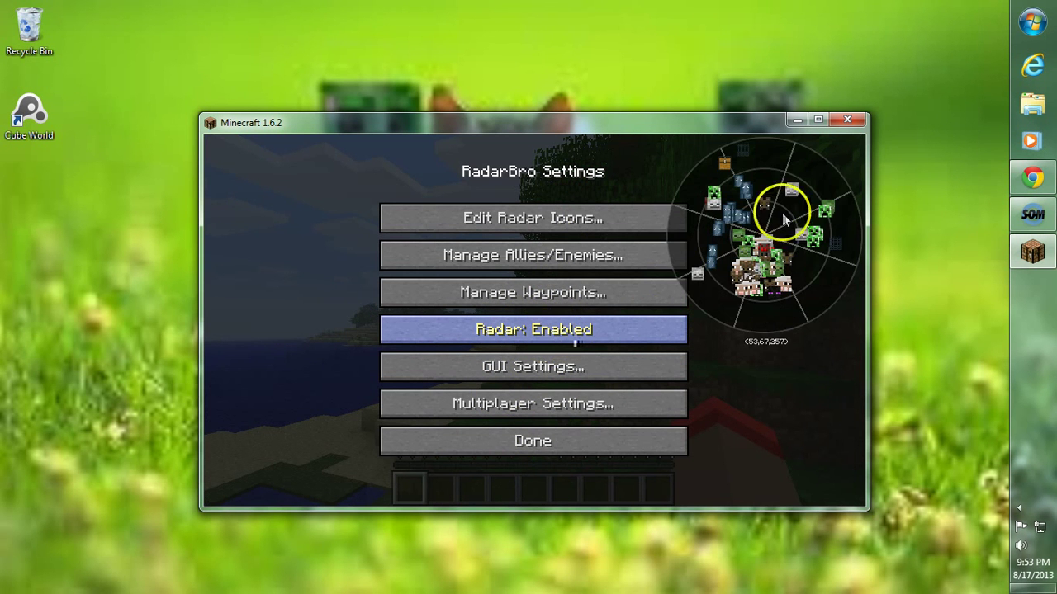
{"action": "key", "text": "Escape"}
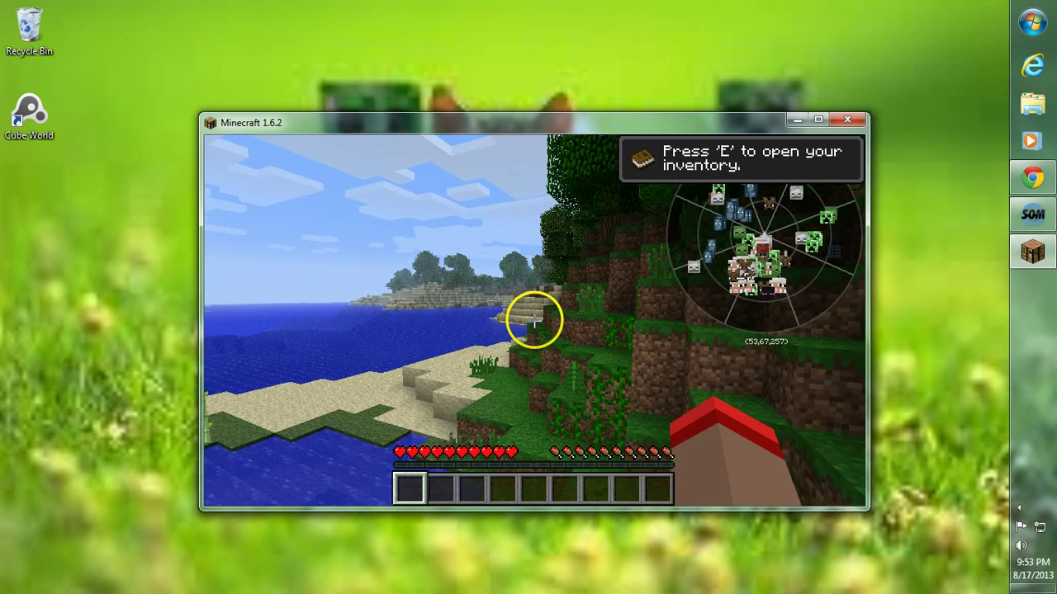